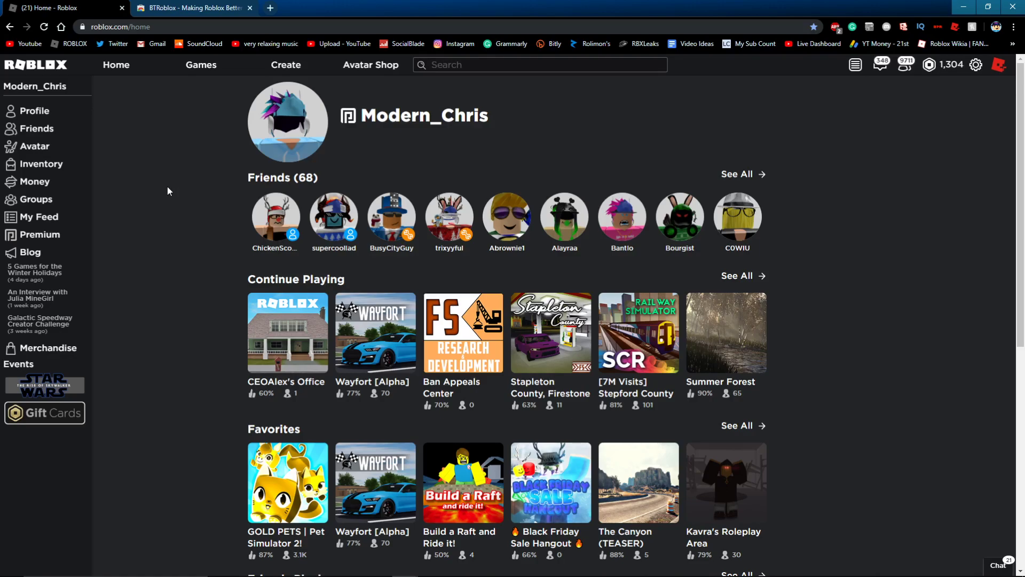
click(177, 8)
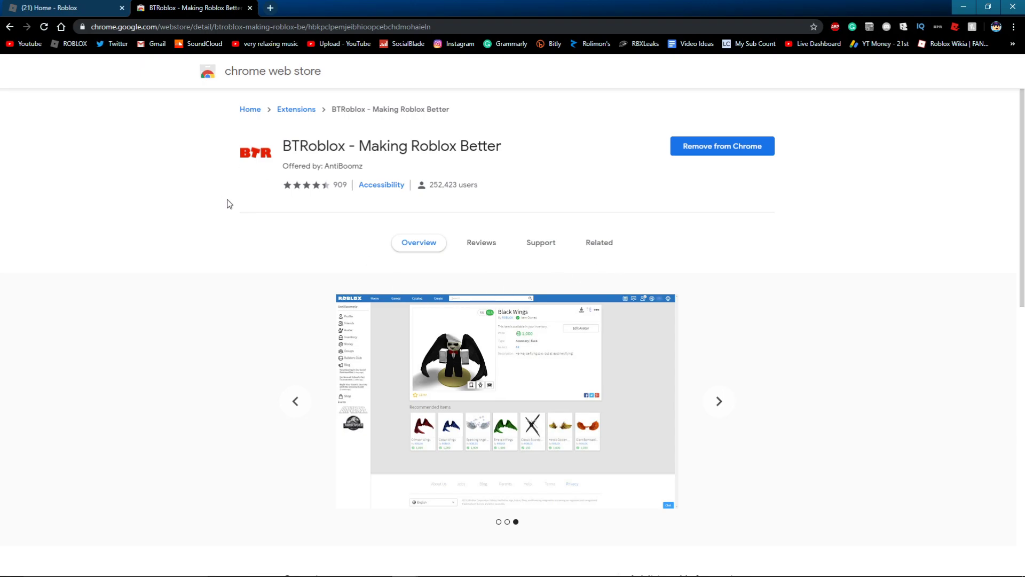
click(80, 7)
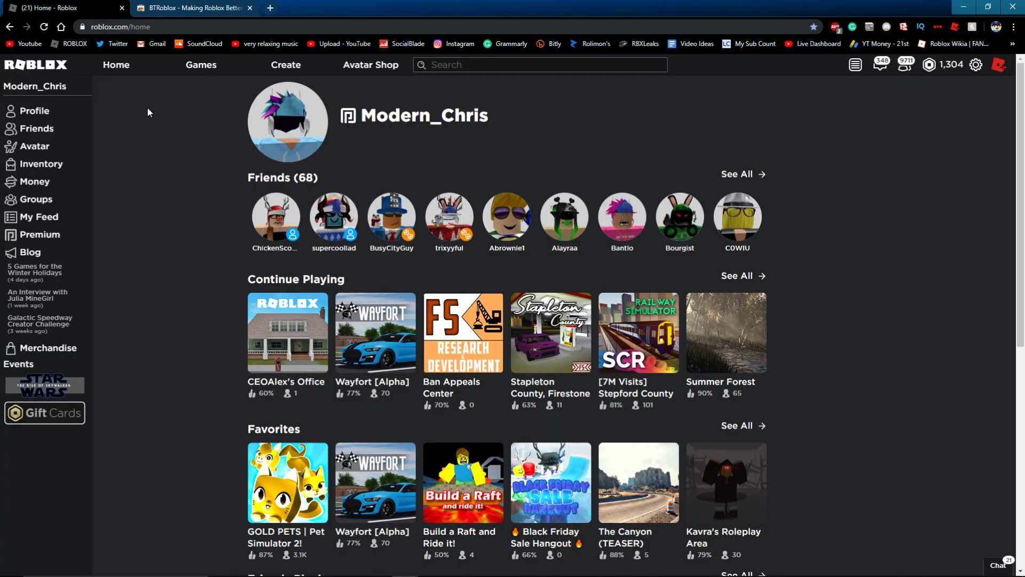
click(160, 7)
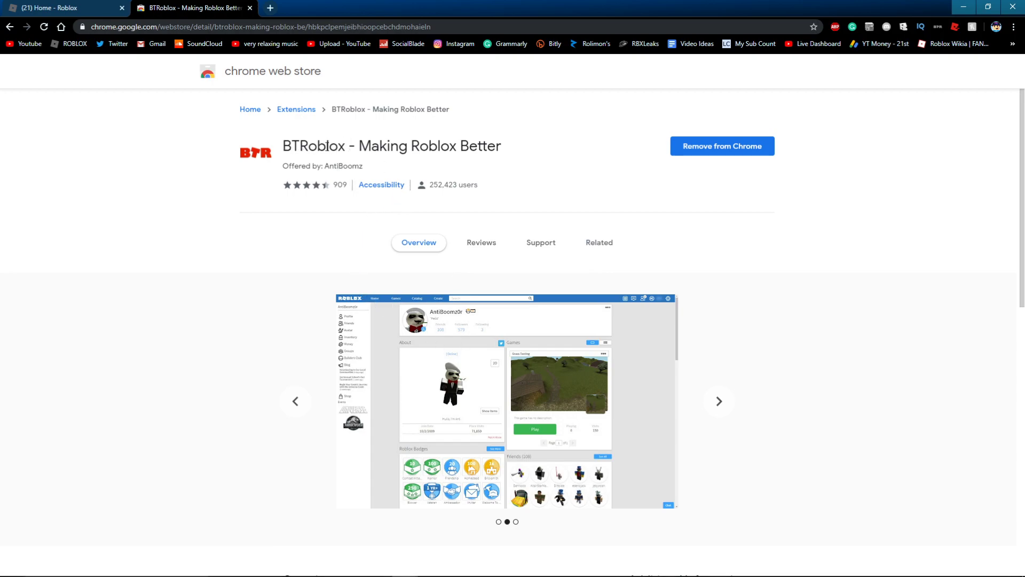
click(38, 4)
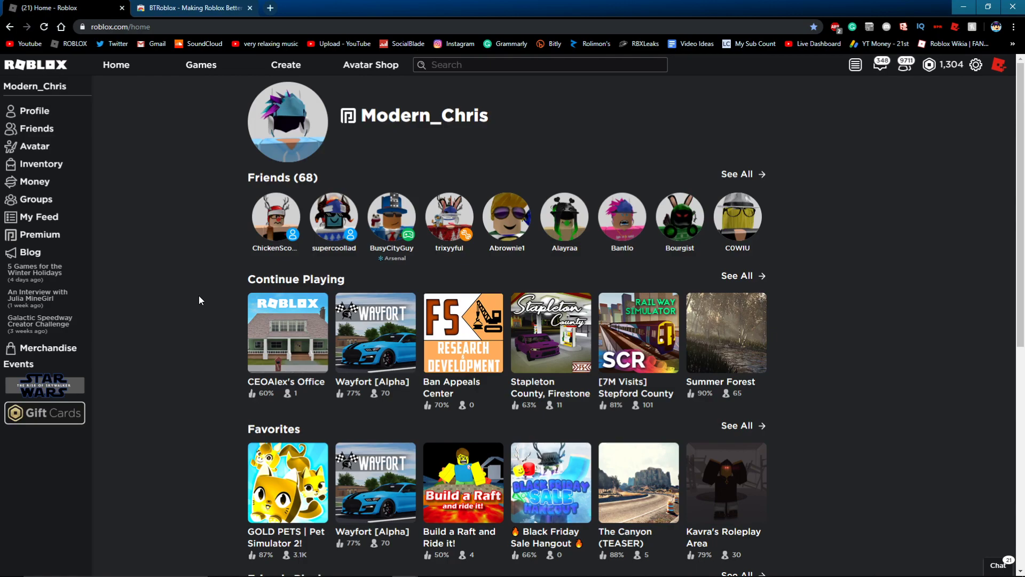
click(191, 8)
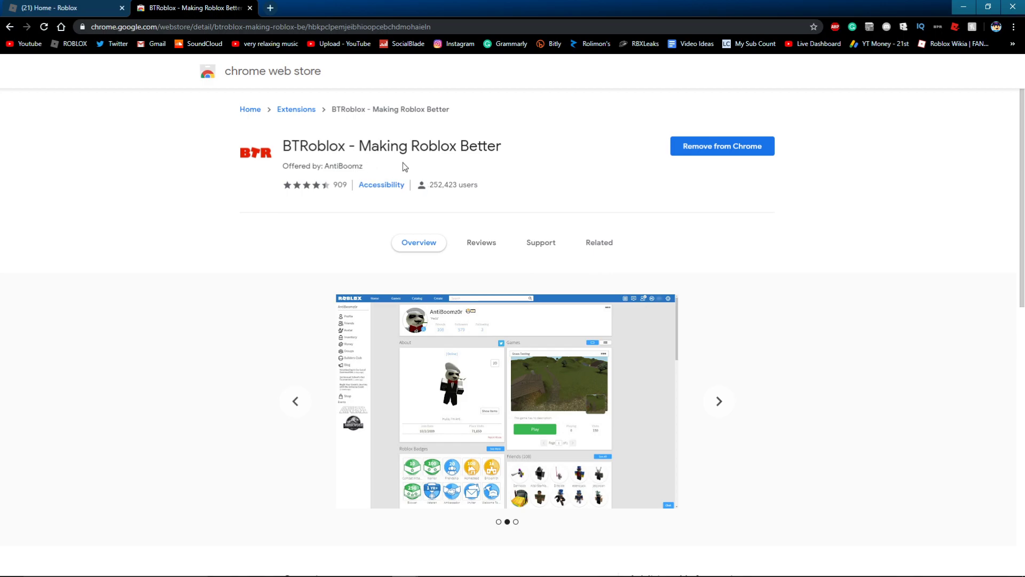
- Open BTRoblox settings over the Roblox home page and scroll through its options
click(97, 7)
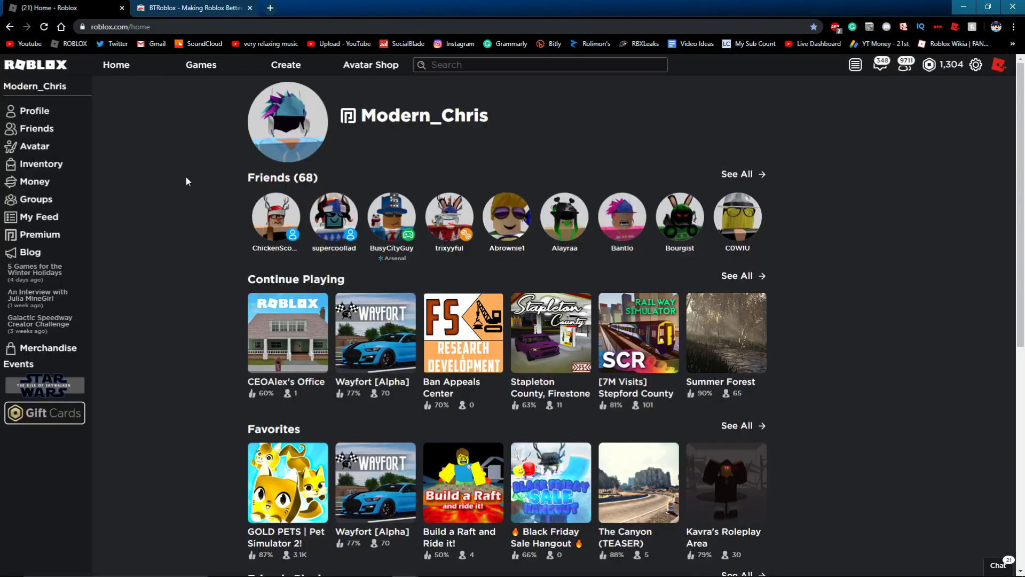
click(976, 66)
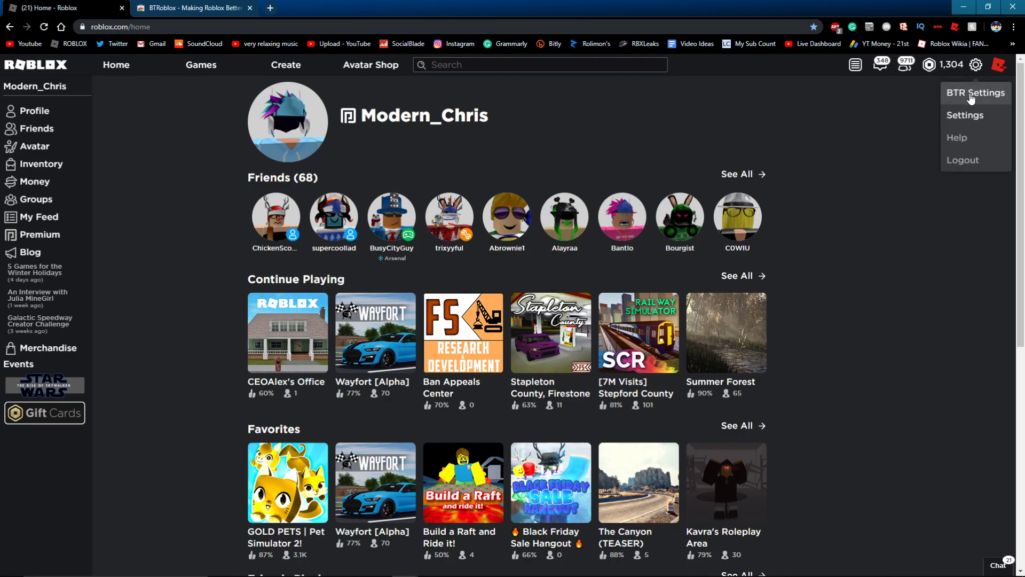
click(977, 94)
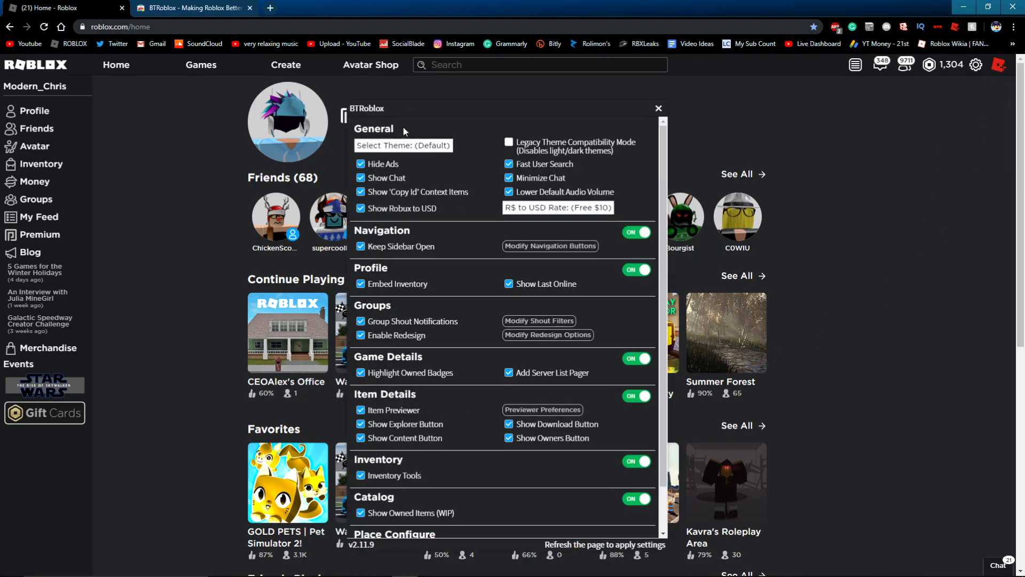
scroll(540, 298, down, 1)
scroll(540, 298, up, 1)
scroll(486, 219, down, 1)
scroll(568, 311, up, 1)
- Try the Simply Black, Sky, Red and Dark As Night themes, then return to Default
click(385, 147)
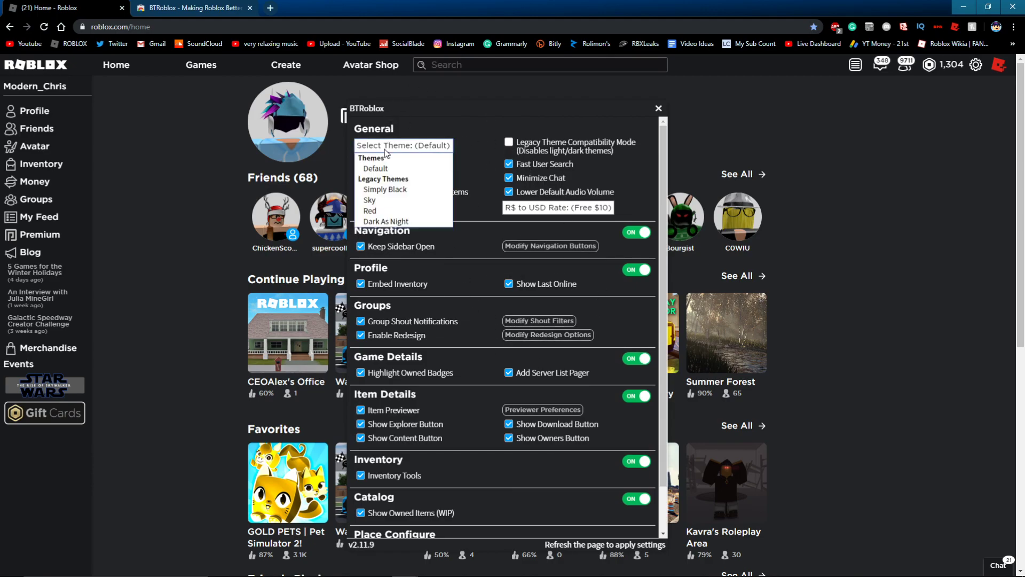
click(393, 190)
click(415, 150)
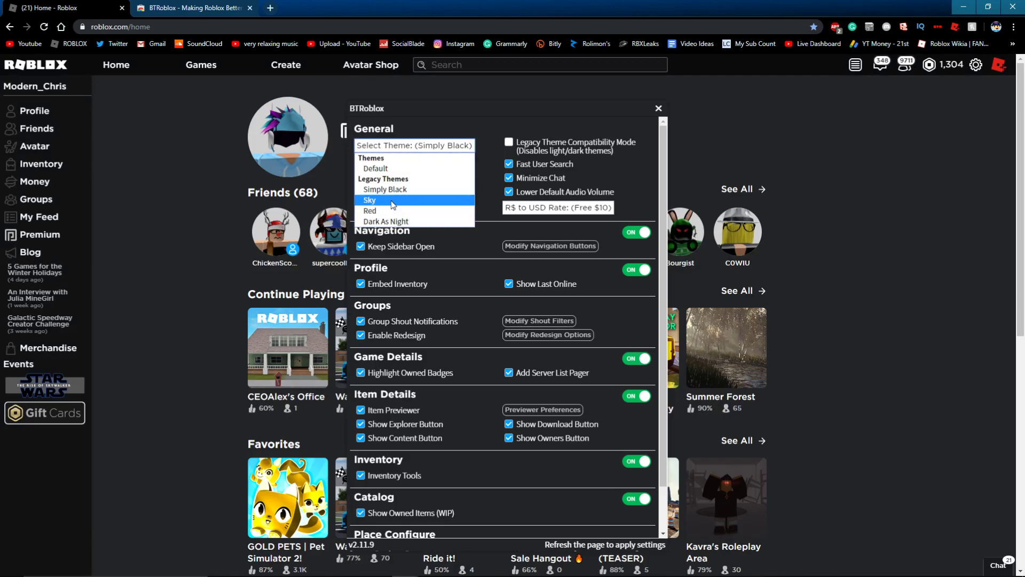
click(391, 200)
click(397, 145)
click(403, 210)
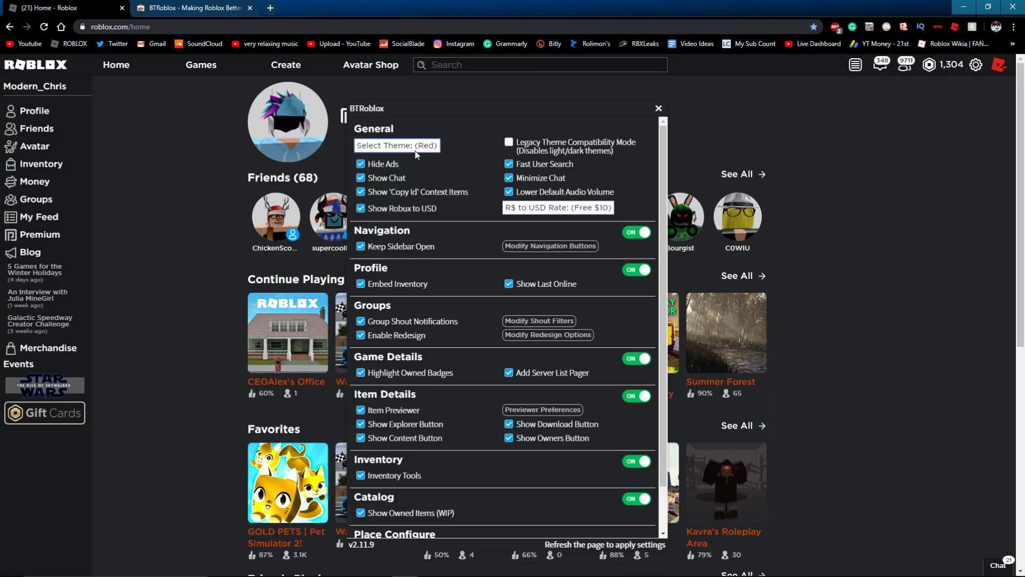
click(415, 150)
click(406, 221)
click(423, 145)
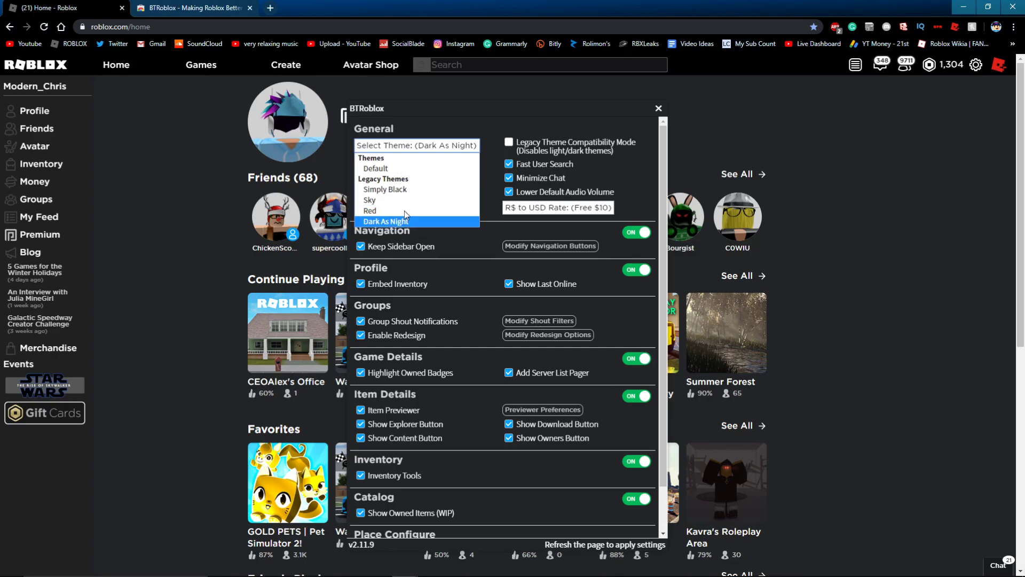
click(398, 164)
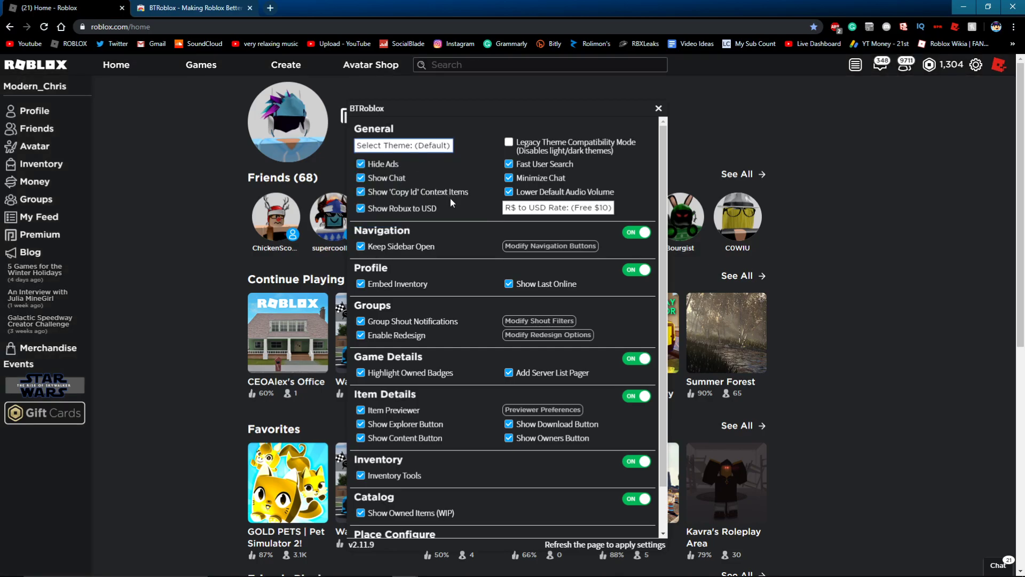
- Close the BTRoblox settings panel, leaving the Default-themed home page
mouse_move(285, 221)
click(659, 109)
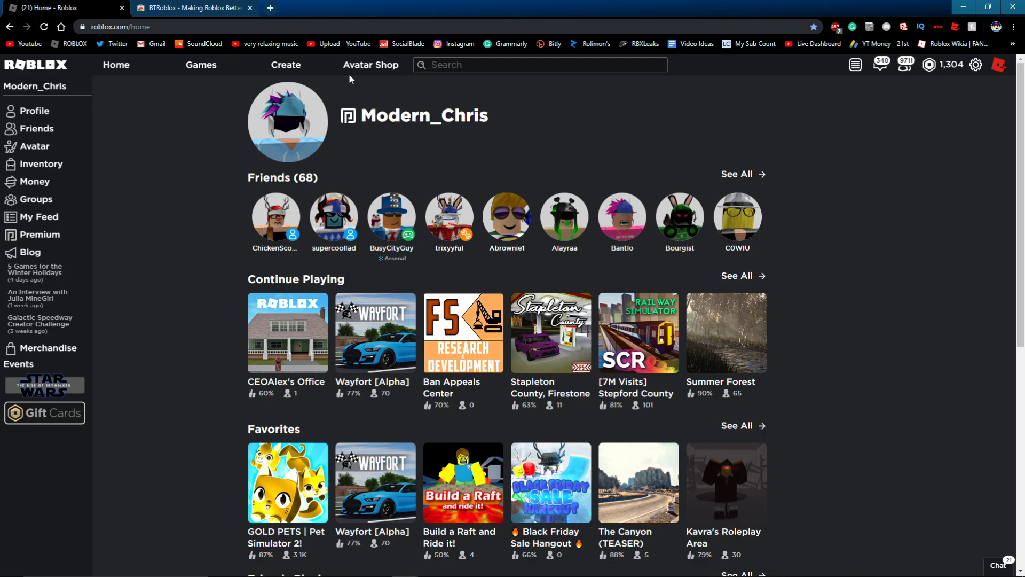
- Visit the Catalog's featured items, then go back to the Roblox home page
click(369, 69)
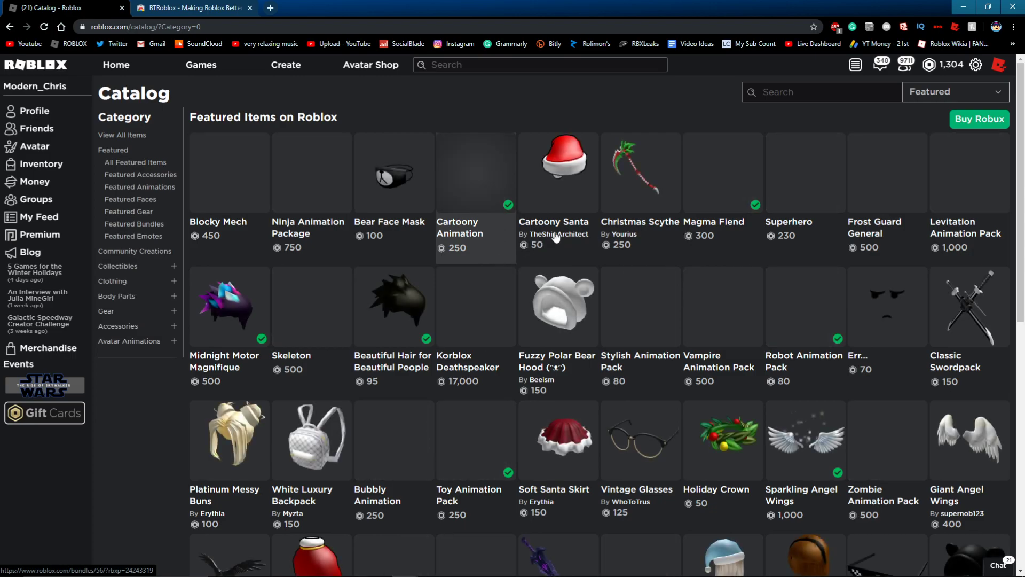
click(471, 192)
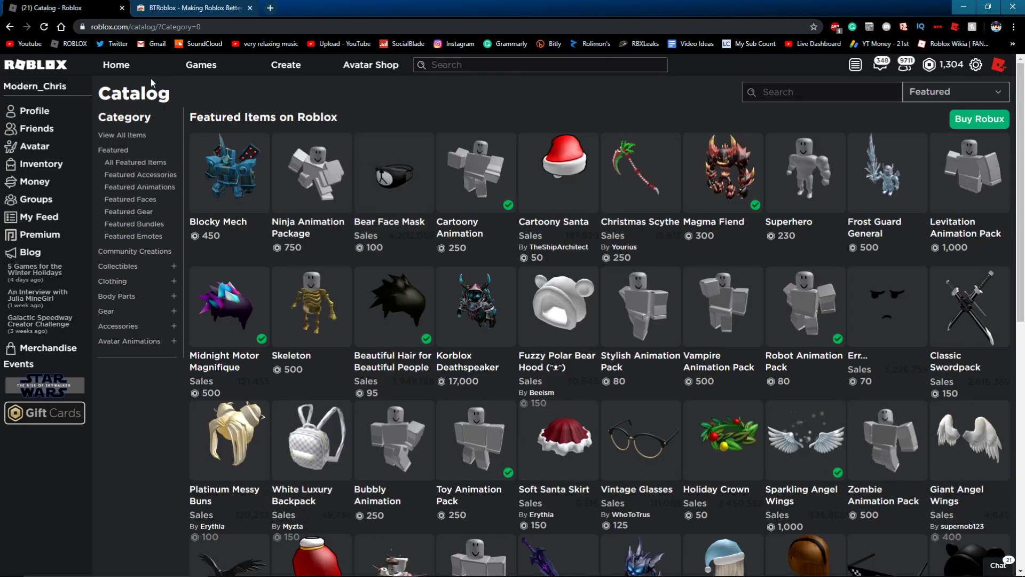
click(127, 68)
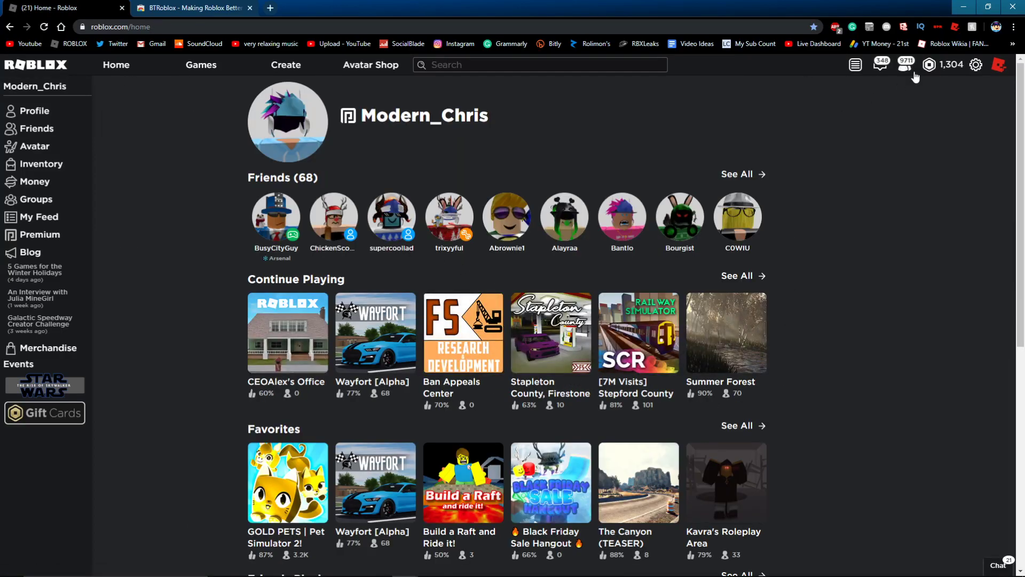
- Toggle Legacy Theme Compatibility Mode on and back off, then close BTR Settings and reload
click(978, 67)
click(973, 92)
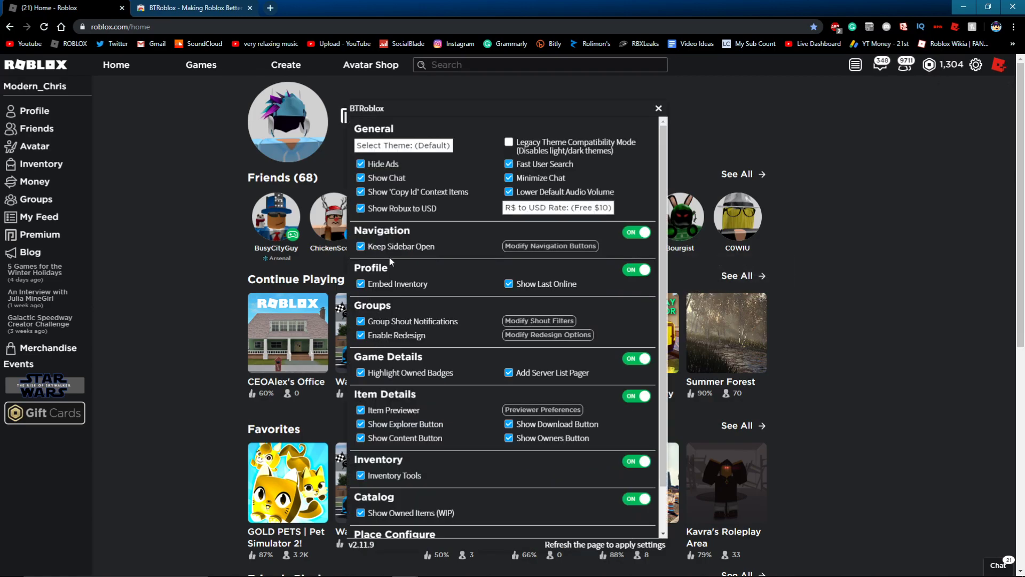
click(534, 147)
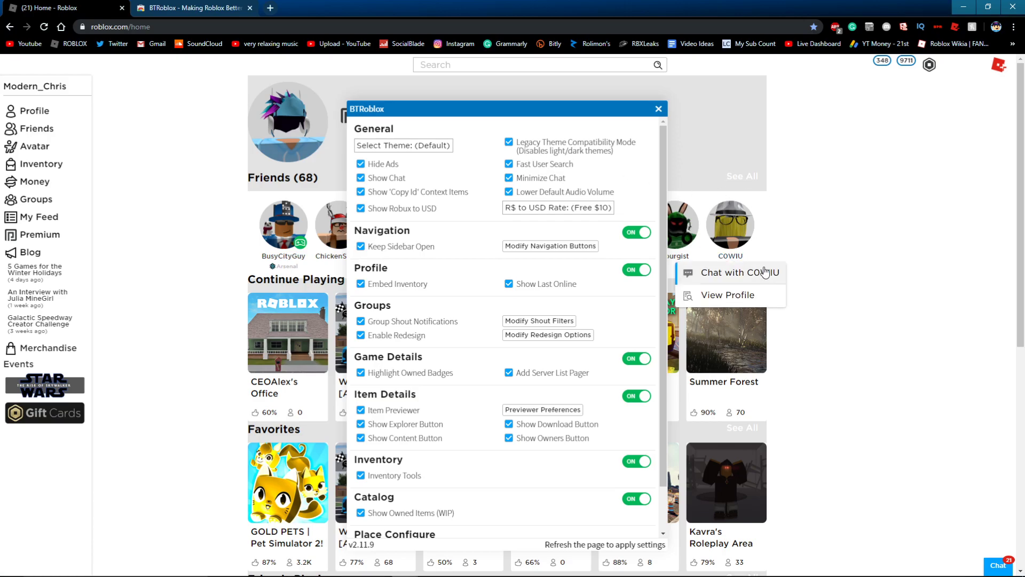
click(532, 144)
click(658, 109)
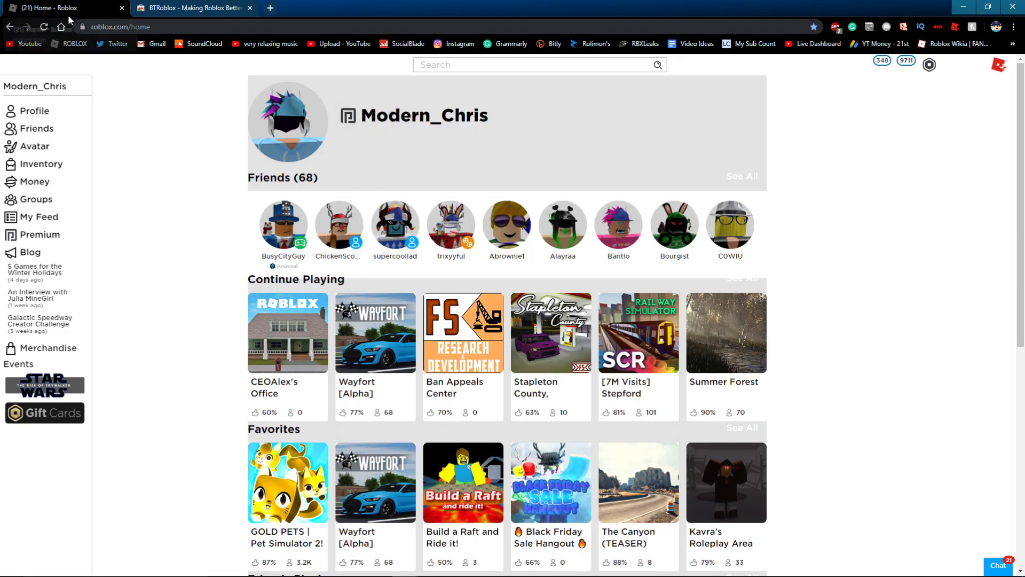
click(45, 27)
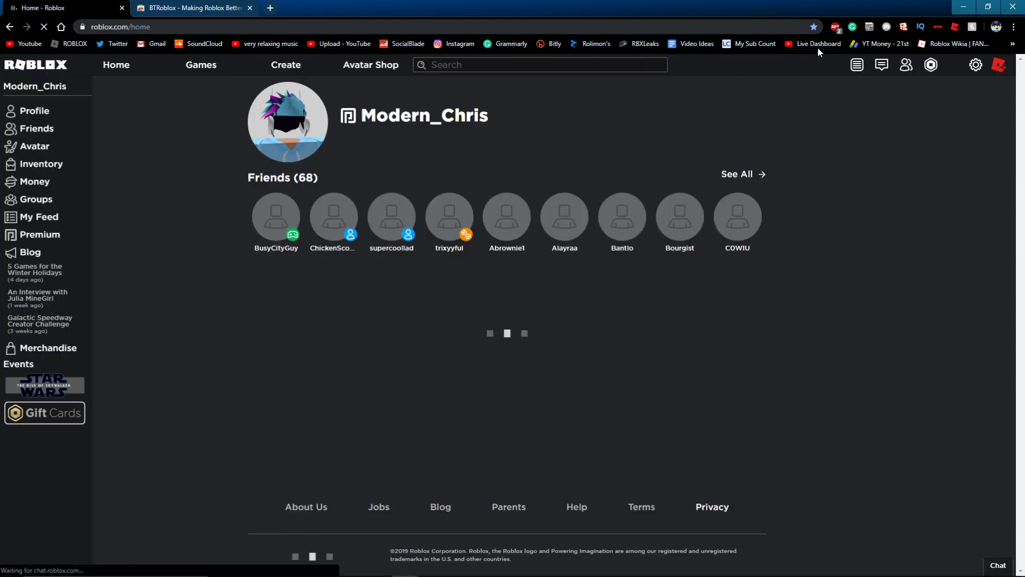
click(973, 74)
- Glance at BTR Settings, then search players for 'roblox' and open the ROBLOX profile
click(966, 99)
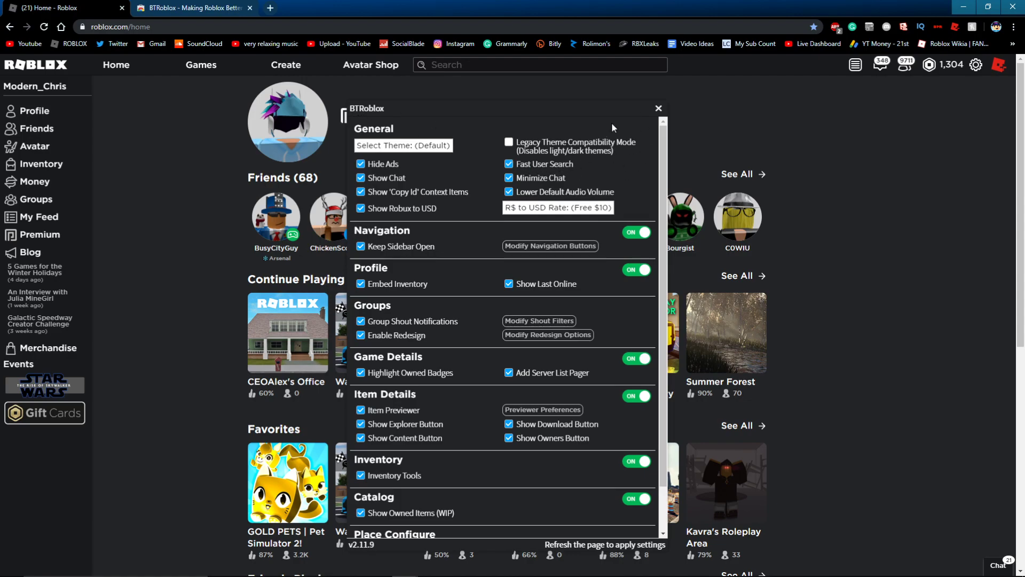
click(657, 109)
click(540, 66)
text(r)
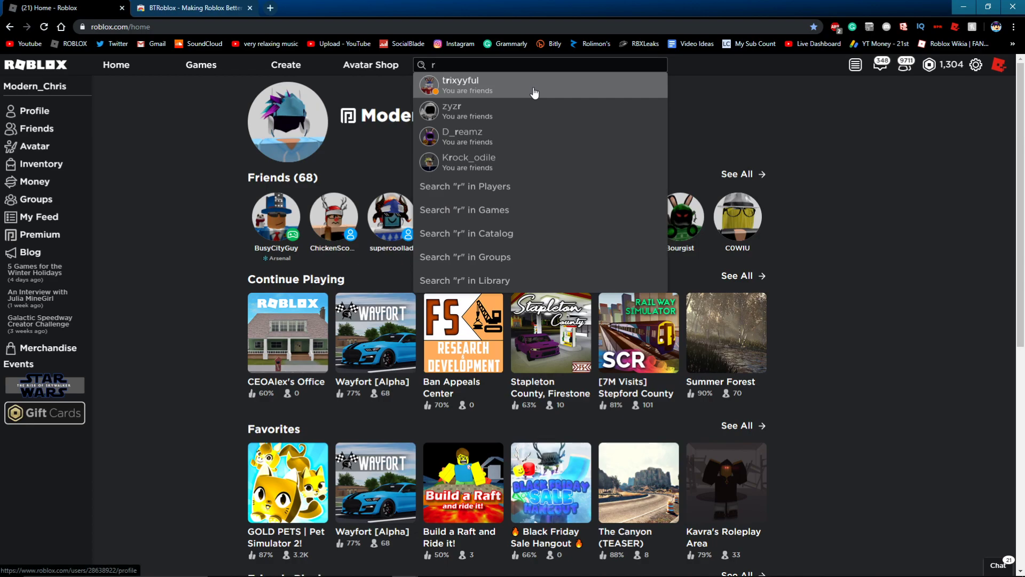
text(oblox)
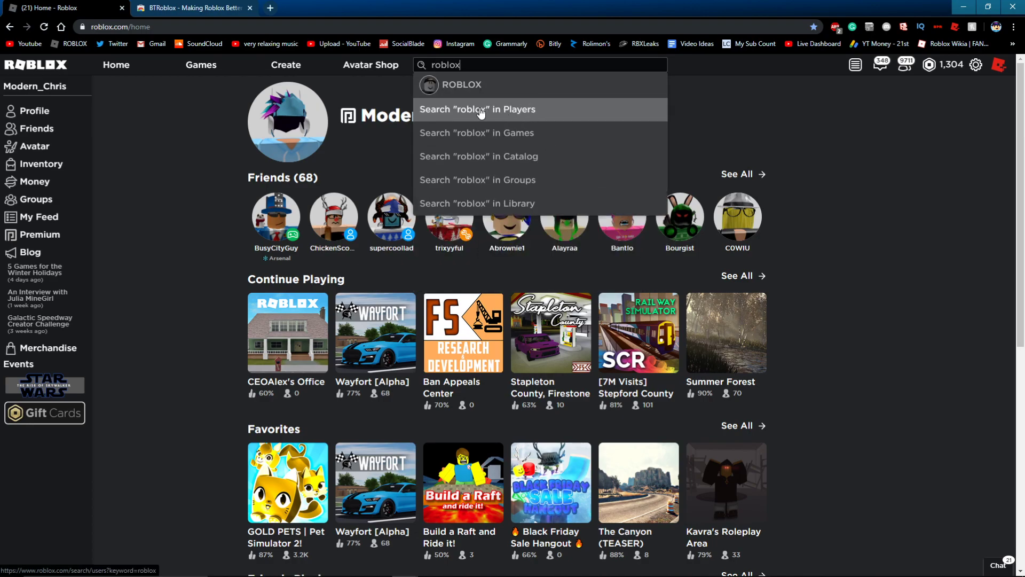
click(436, 110)
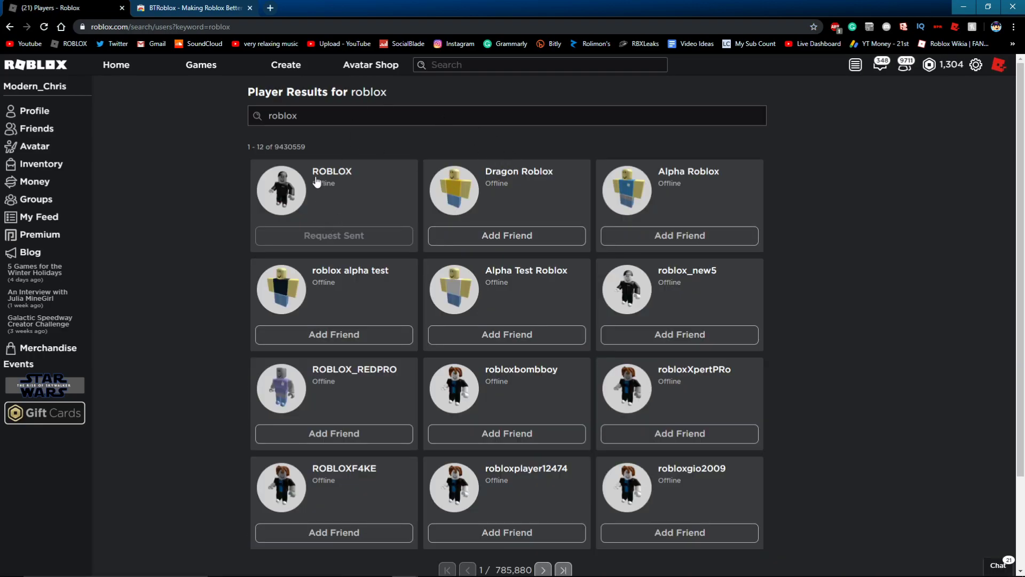
click(286, 184)
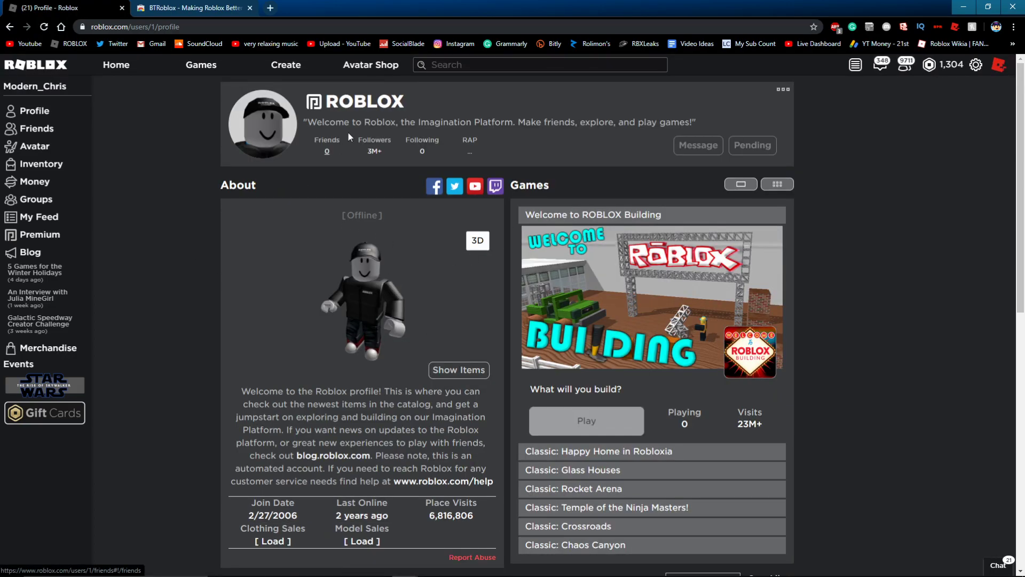
- Step back through history to Home, then open the ROBLOX profile from search suggestions
key(alt+Left)
key(alt+Left)
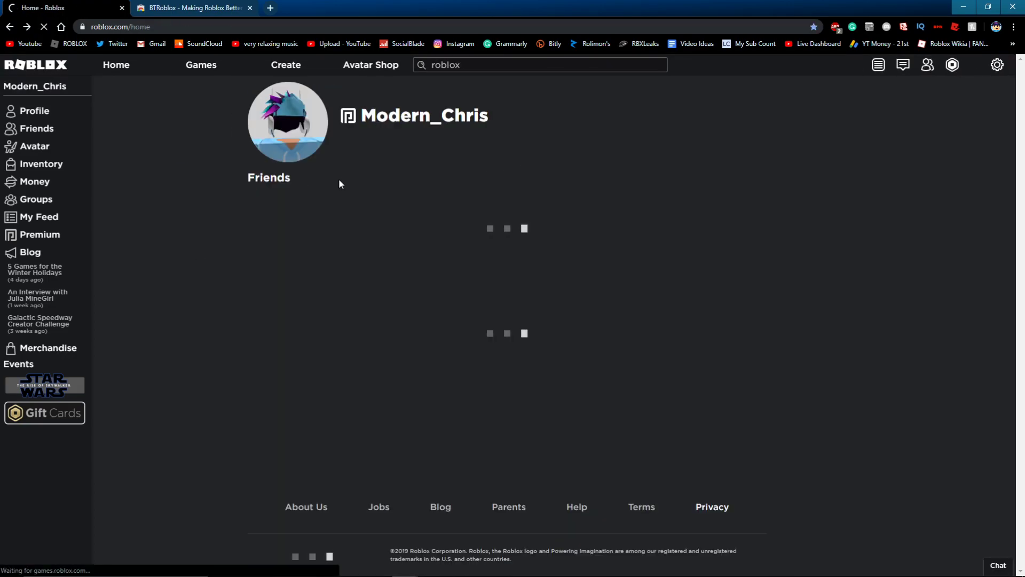
key(alt+Left)
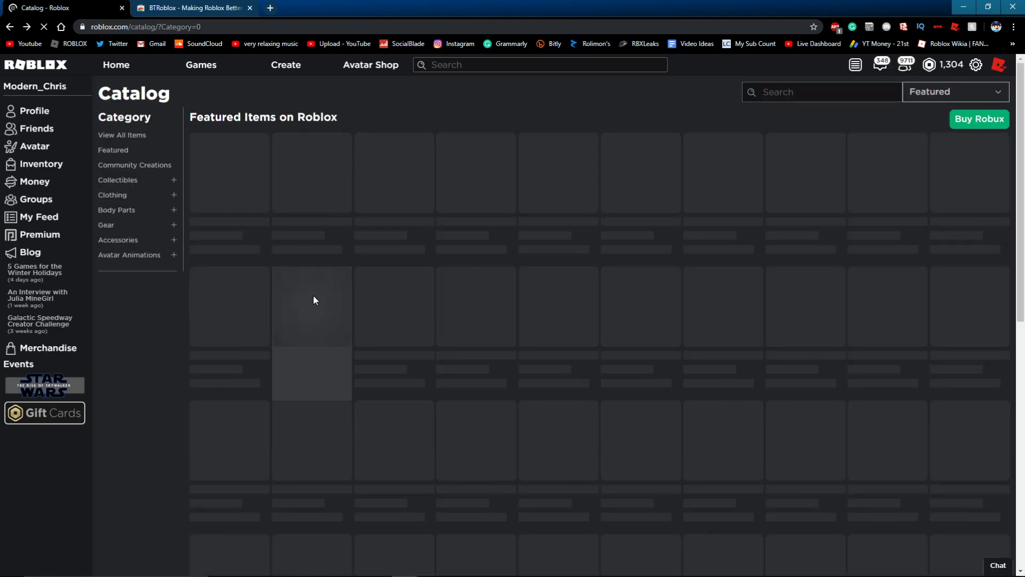
key(alt+Left)
click(473, 69)
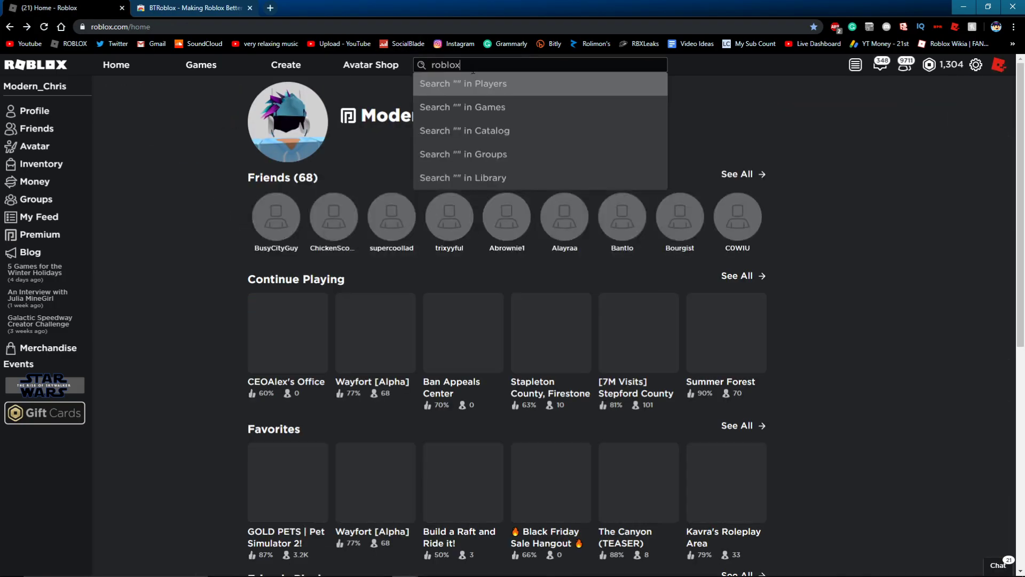
text(roblox)
key(BackSpace)
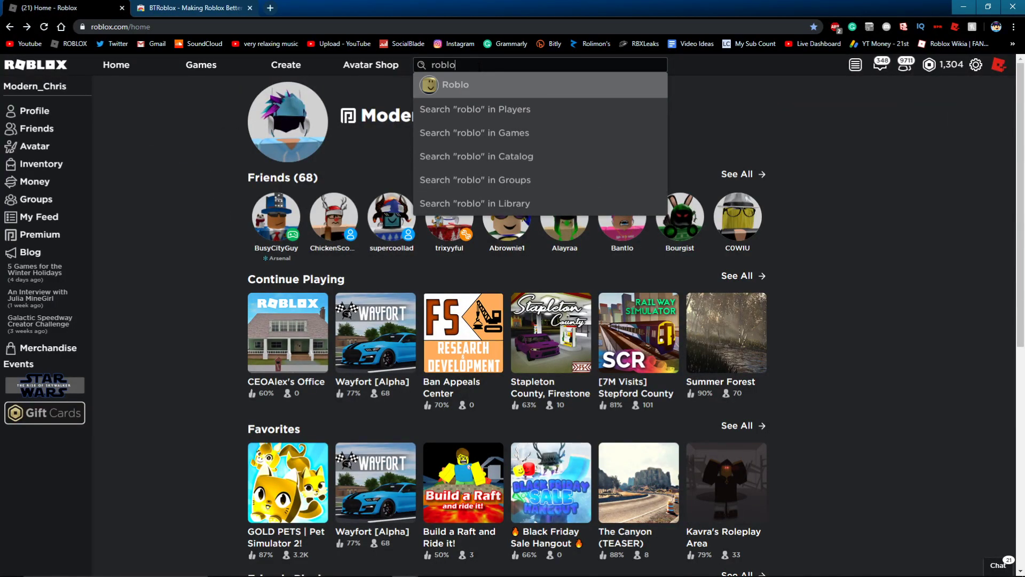
text(x)
click(466, 85)
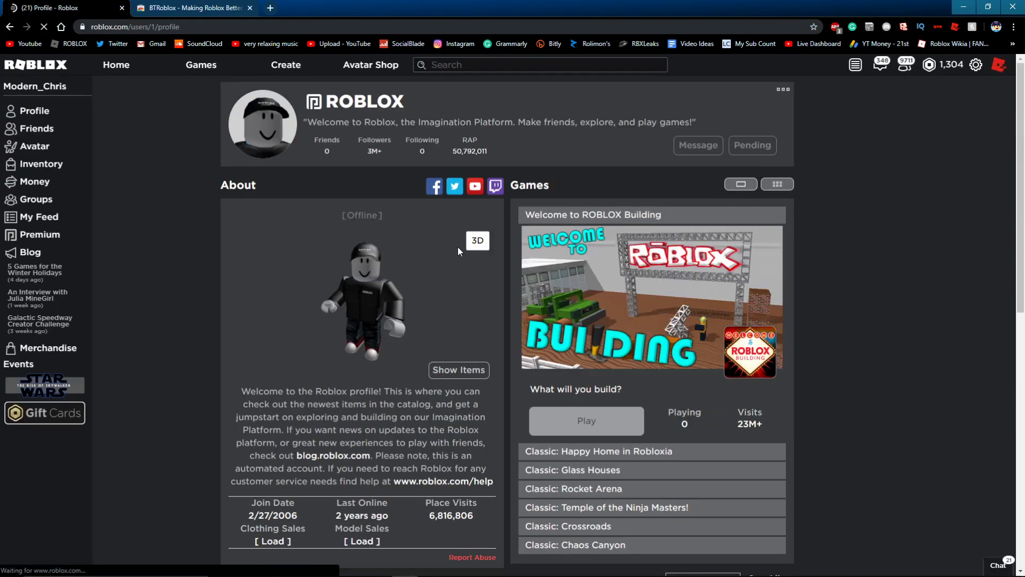
- Return to the Home page and open the BTRoblox settings panel
click(133, 78)
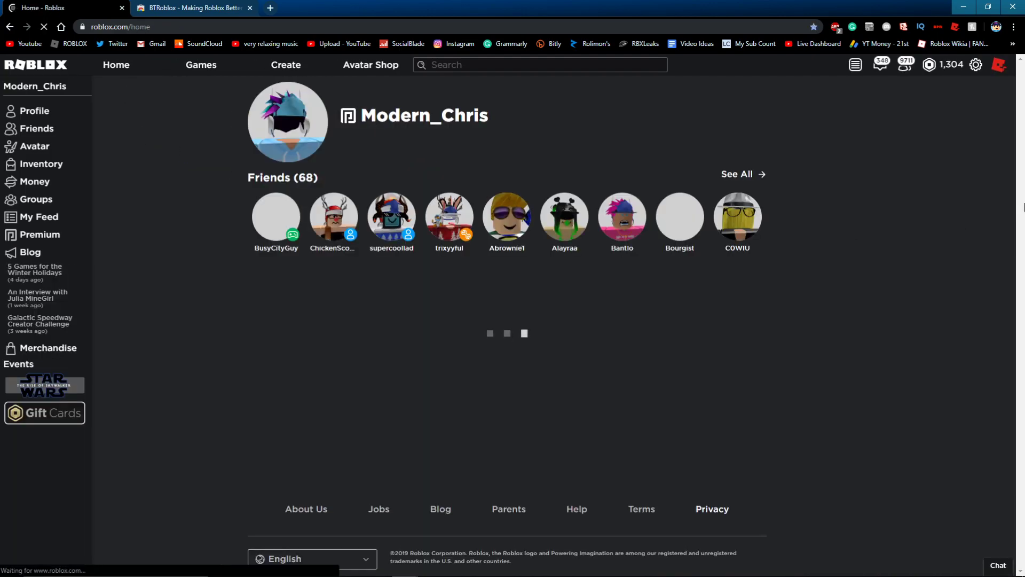
click(977, 64)
click(981, 94)
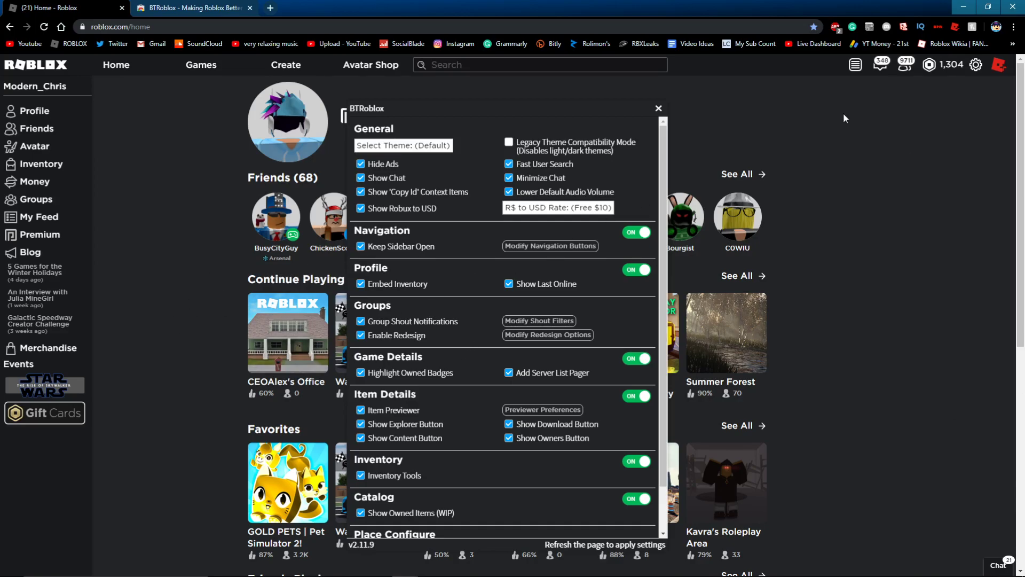
click(543, 210)
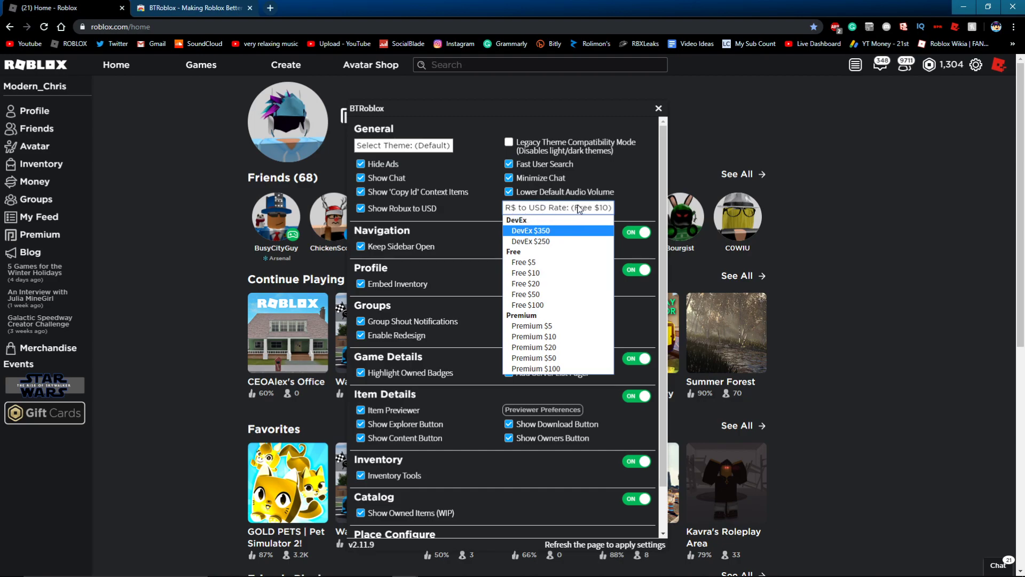
click(580, 209)
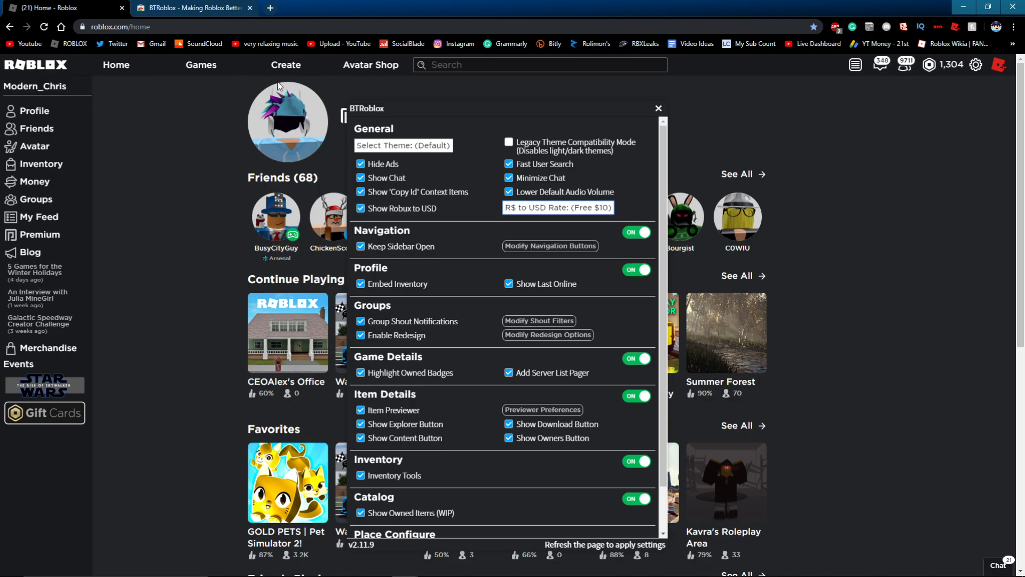
- Open the Modify Navigation Buttons editor, leave it, and reopen BTR Settings
click(537, 247)
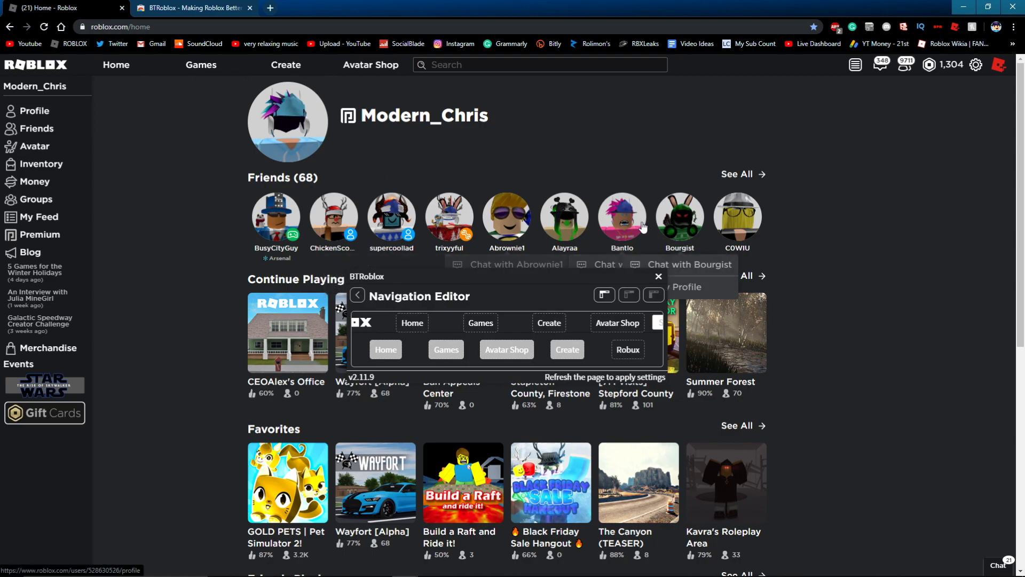
click(659, 277)
click(976, 65)
click(983, 95)
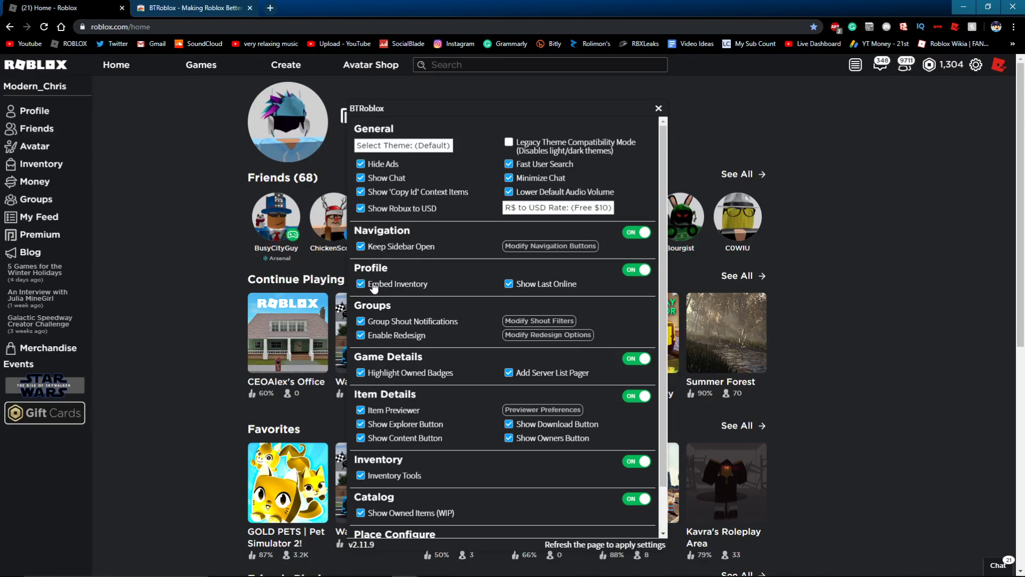
click(658, 109)
key(F5)
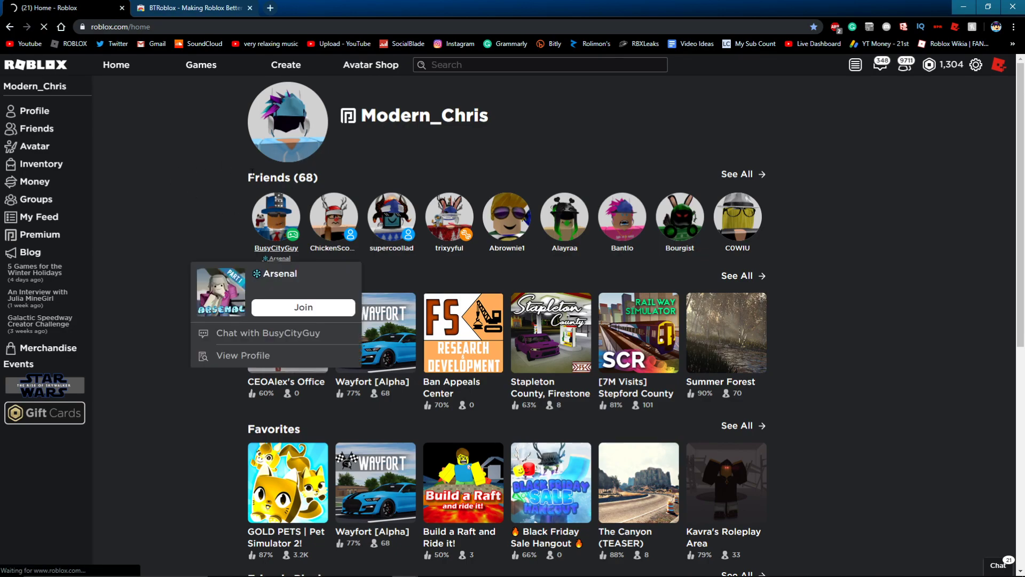
click(291, 152)
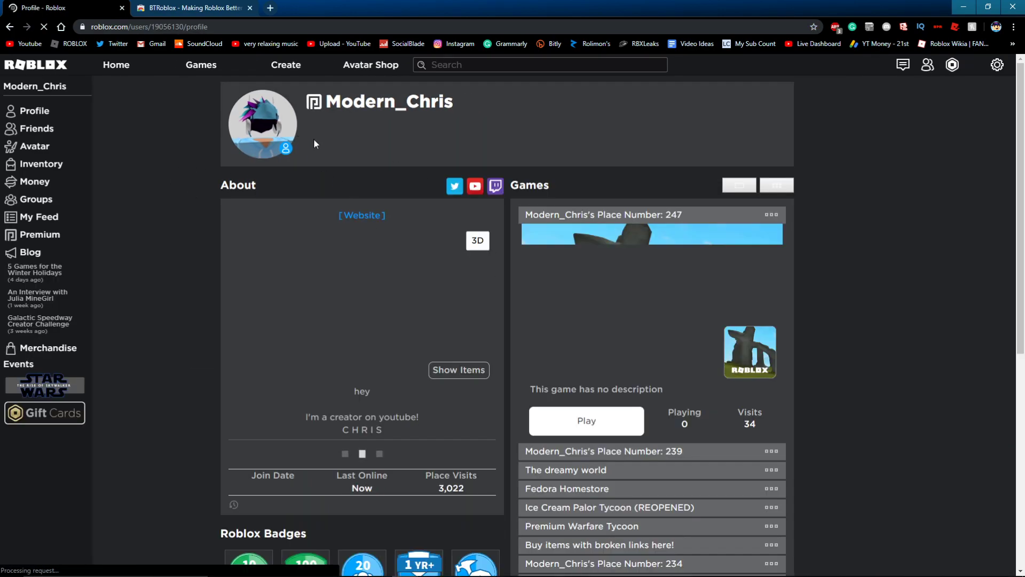
scroll(537, 161, down, 7)
scroll(538, 160, down, 12)
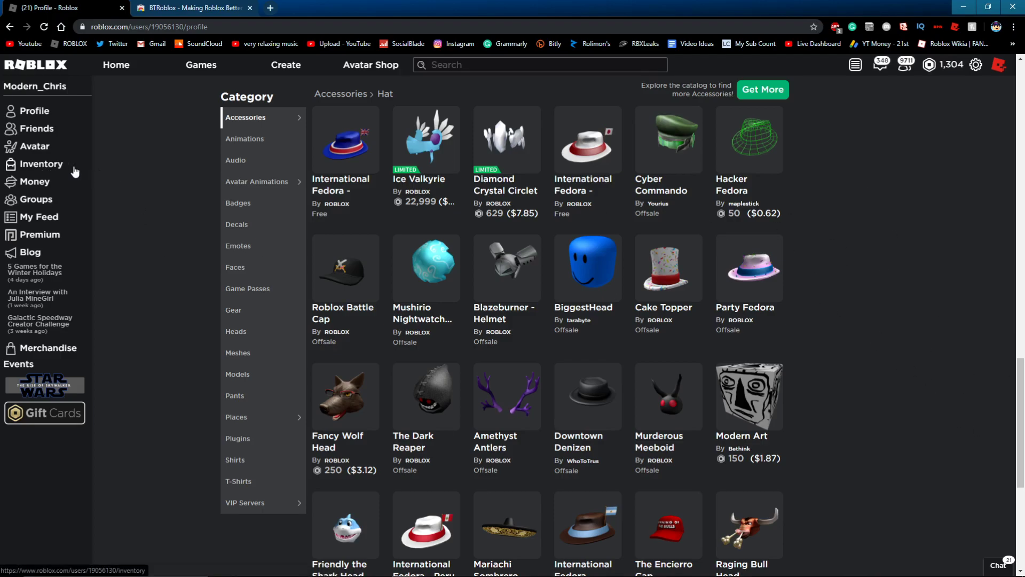
scroll(179, 299, up, 7)
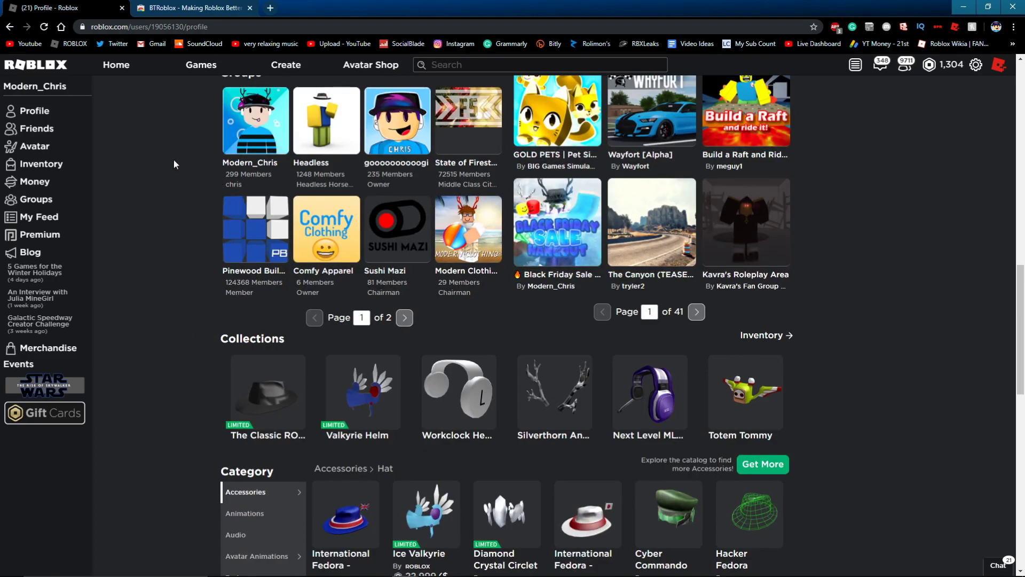
scroll(159, 210, down, 6)
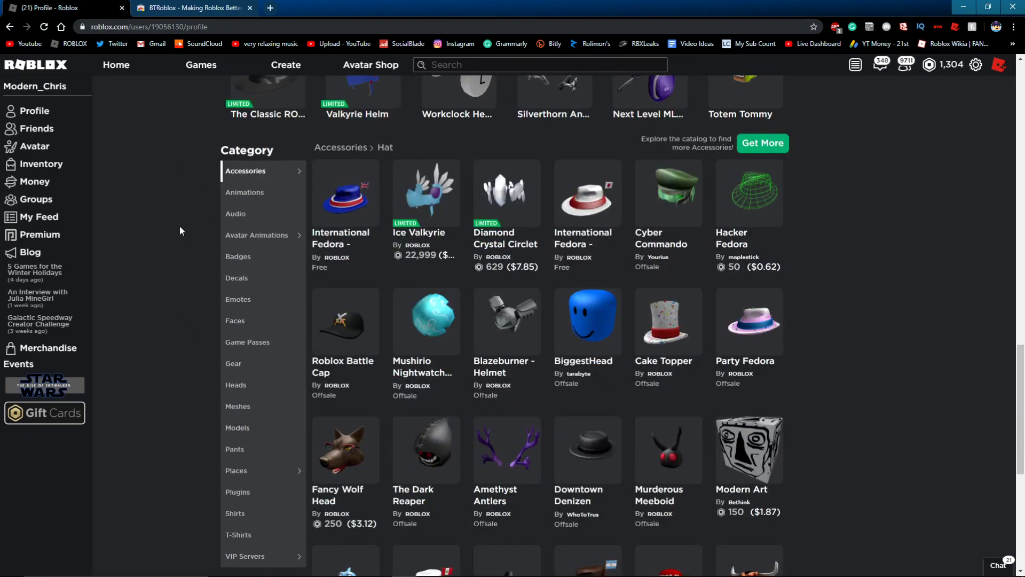
scroll(177, 230, down, 3)
scroll(204, 396, up, 10)
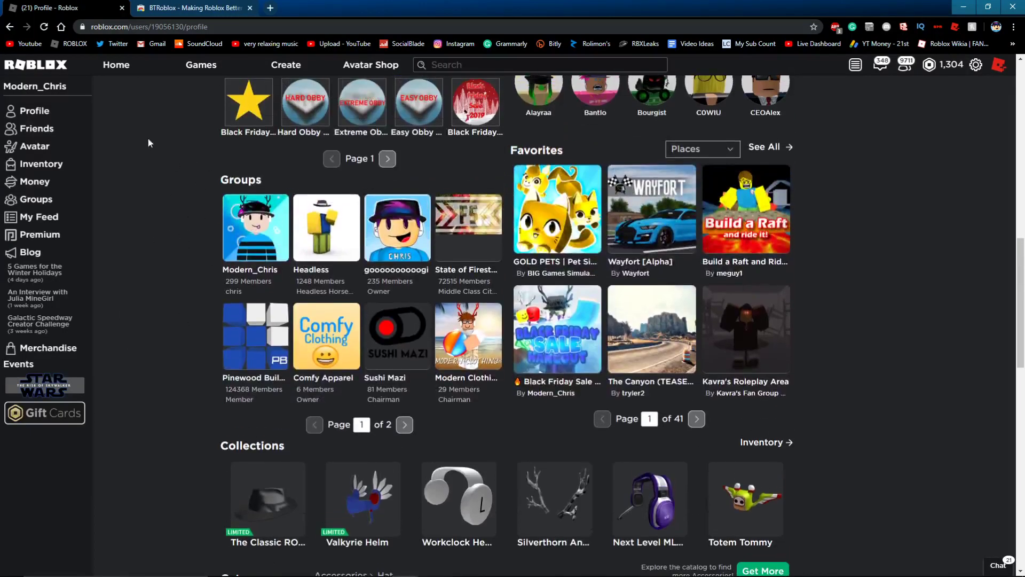
click(116, 66)
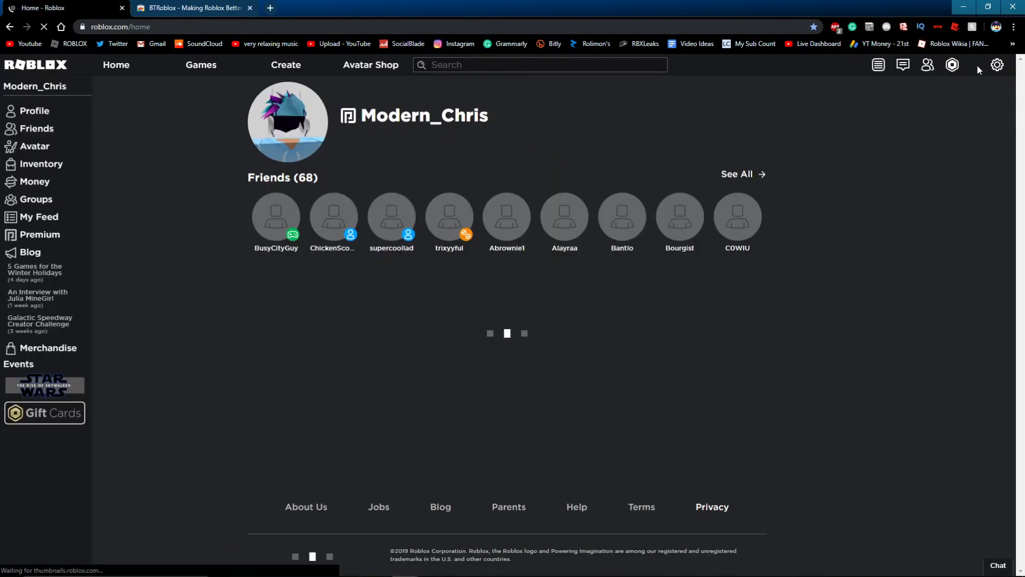
- Open a friend's profile from the home page Friends row and review its stats
click(976, 65)
click(973, 88)
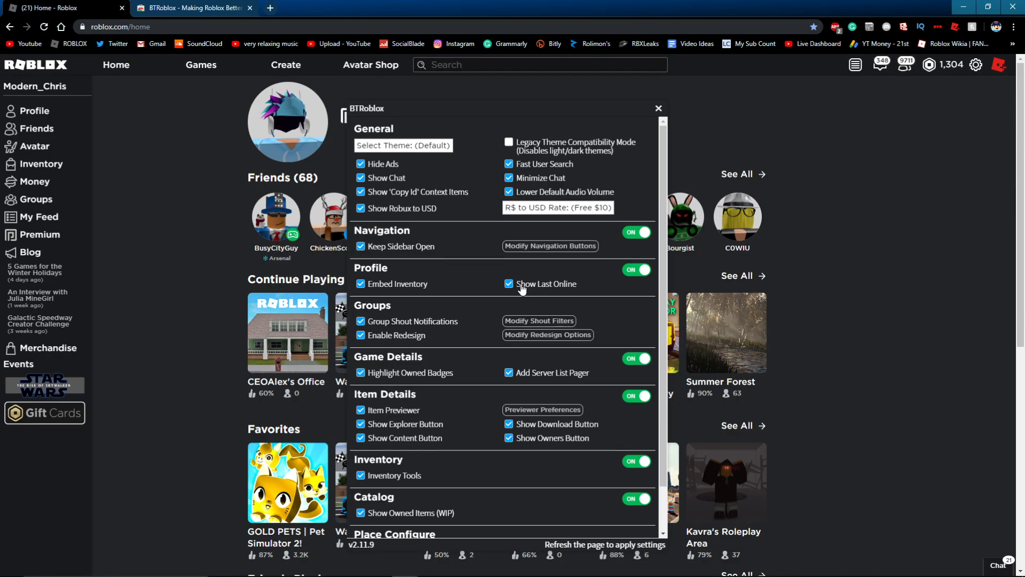
click(658, 111)
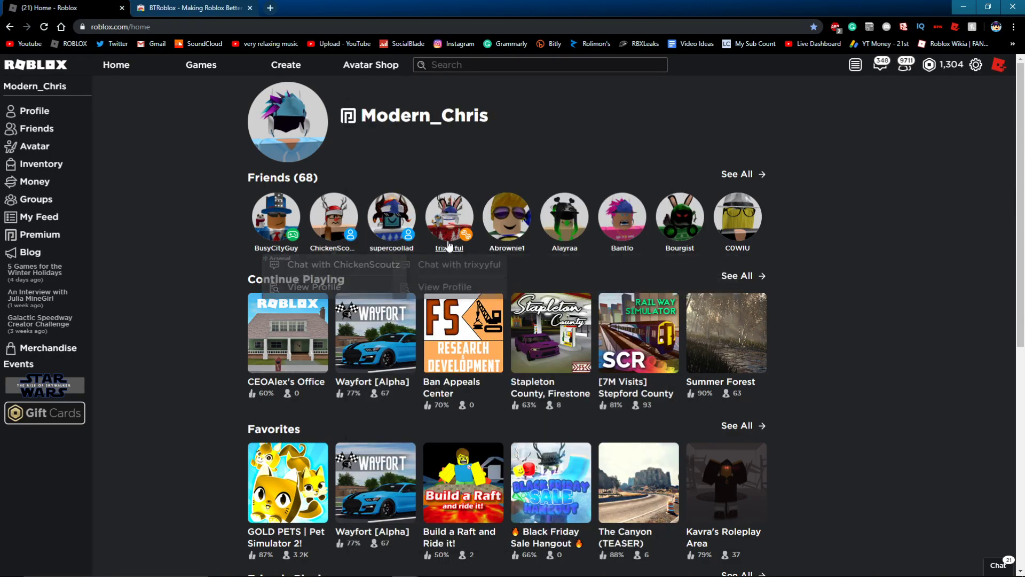
mouse_move(640, 247)
click(629, 225)
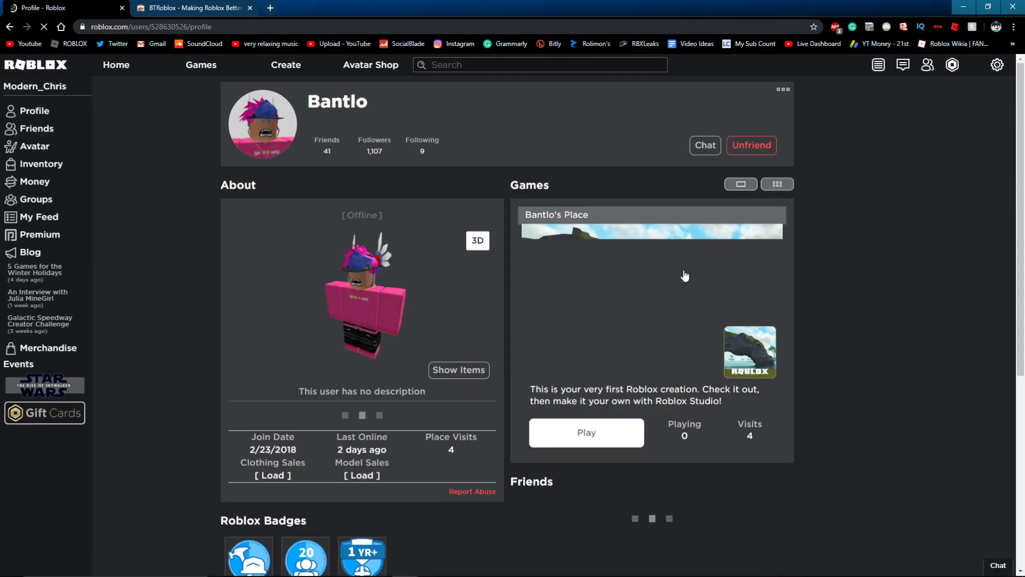
scroll(348, 298, down, 3)
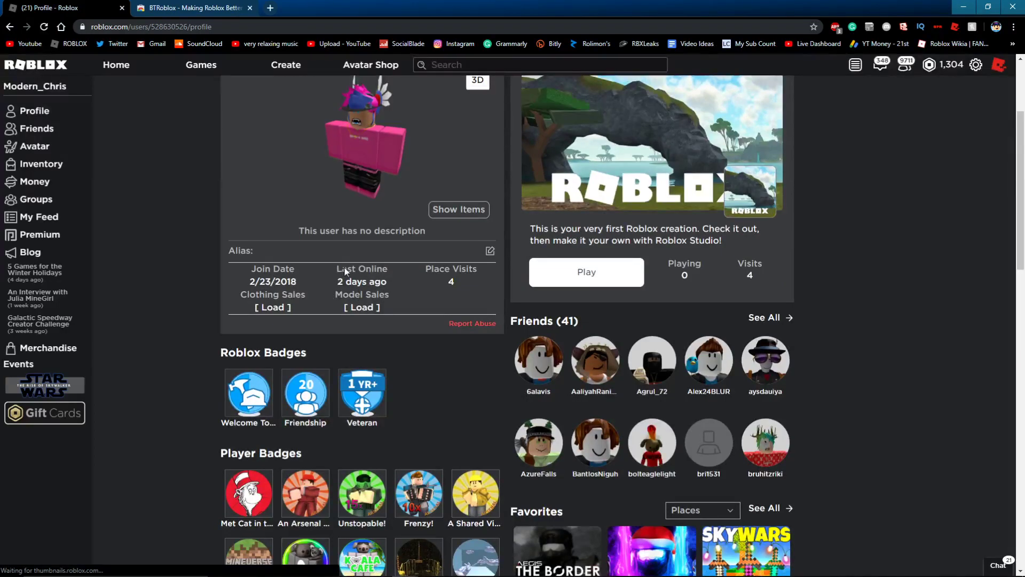
drag(338, 269, 395, 264)
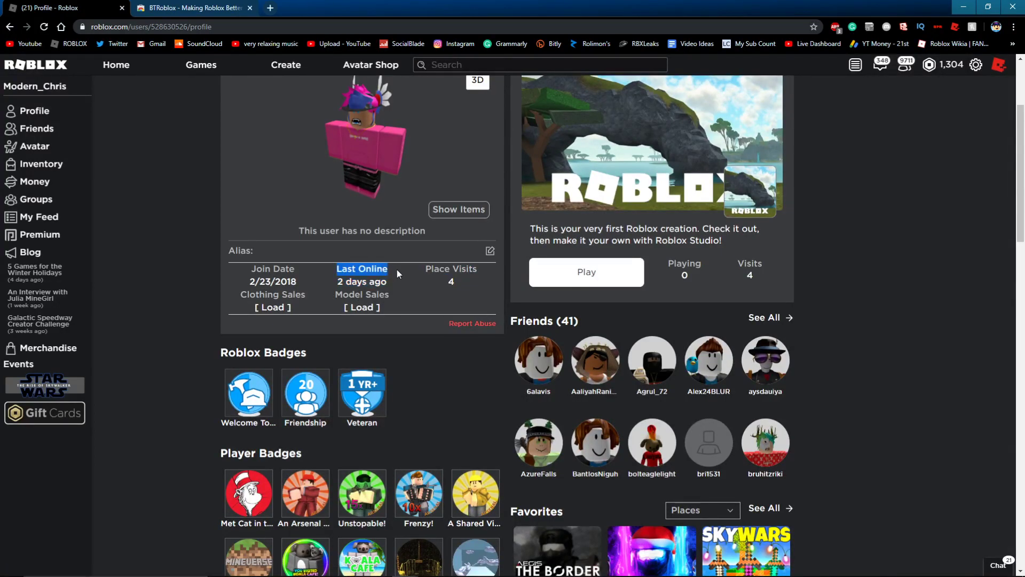
click(396, 269)
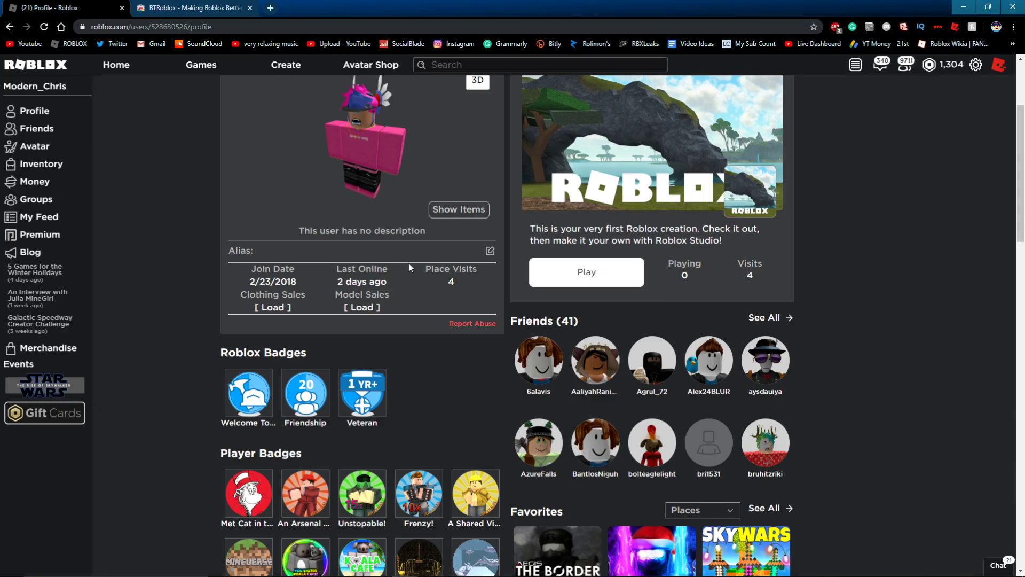
- Return Home, view a second friend's profile, then go back to the home page
click(463, 209)
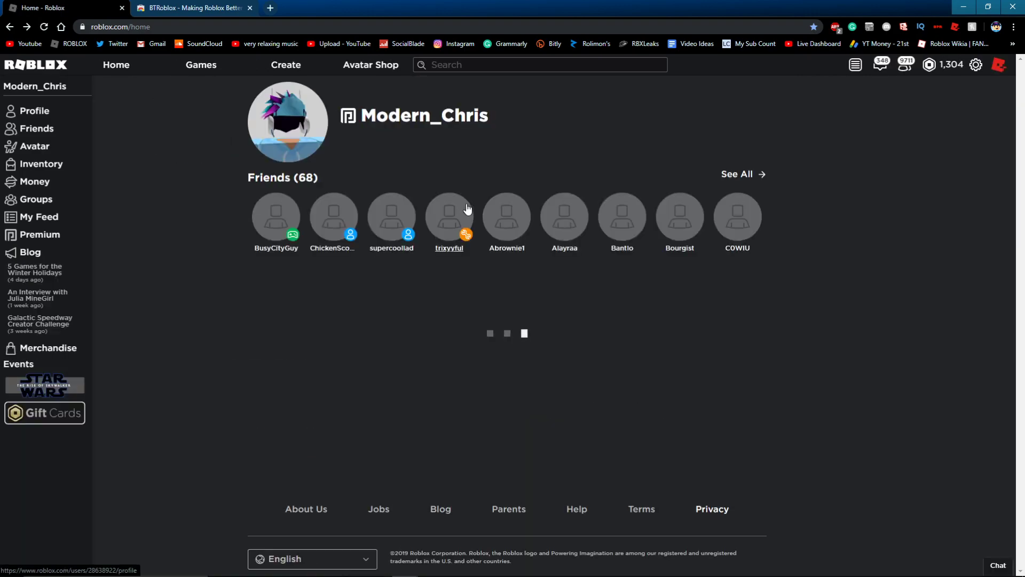
click(515, 205)
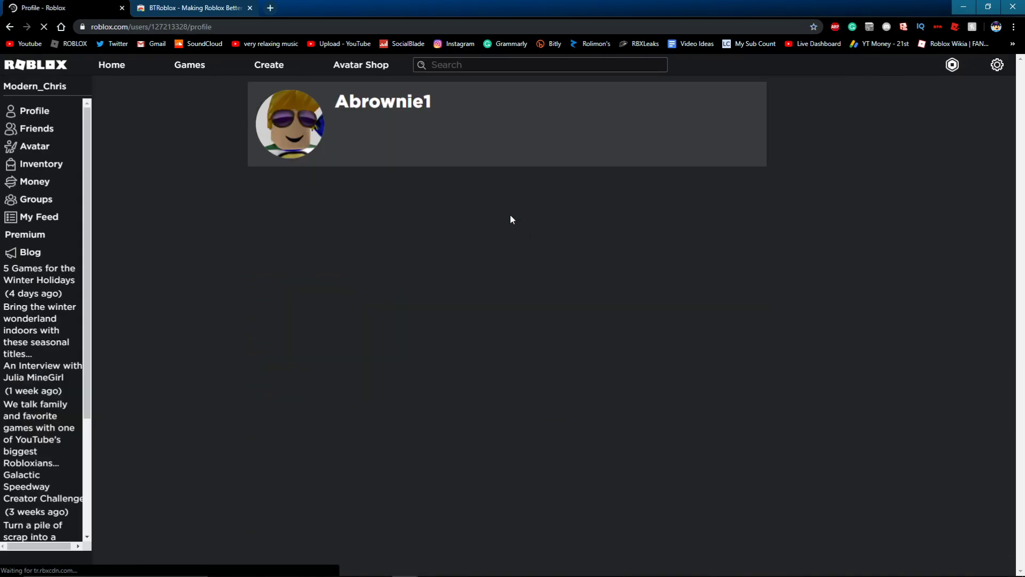
scroll(375, 418, down, 3)
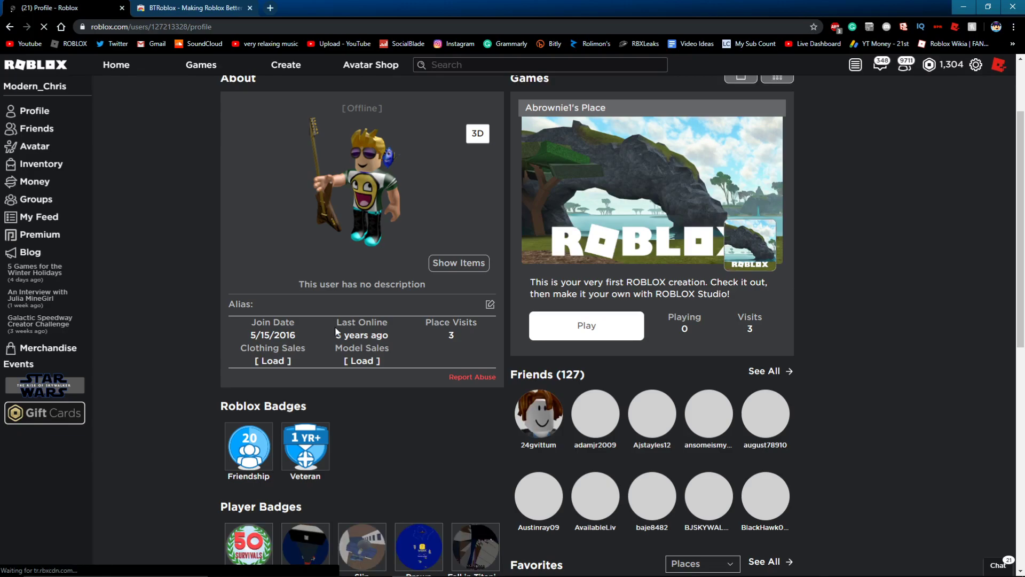
key(alt+Left)
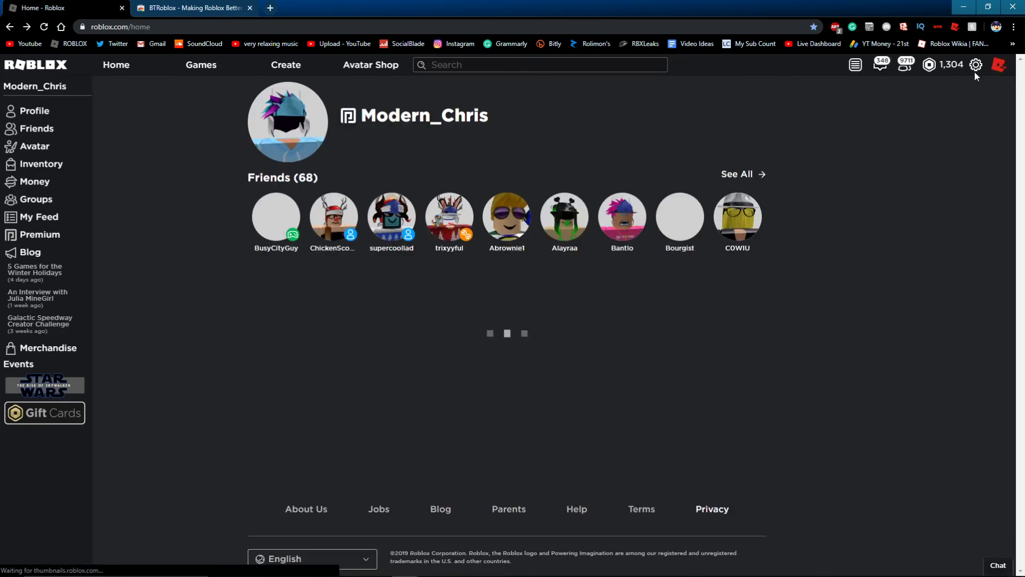
- Open the owned fan group's redesigned page via BTR Settings, scroll it, and return Home
click(976, 65)
click(966, 94)
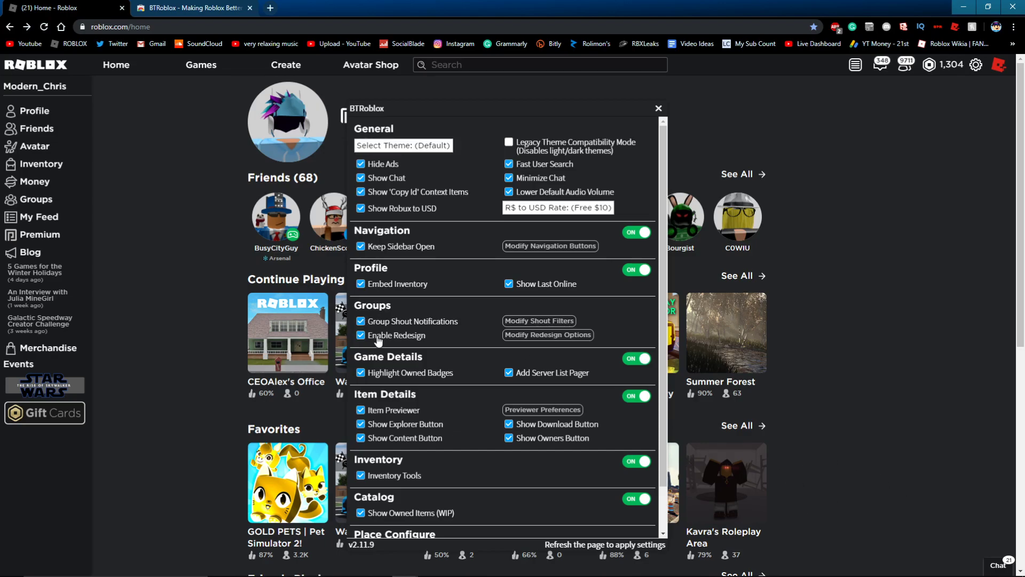
click(35, 198)
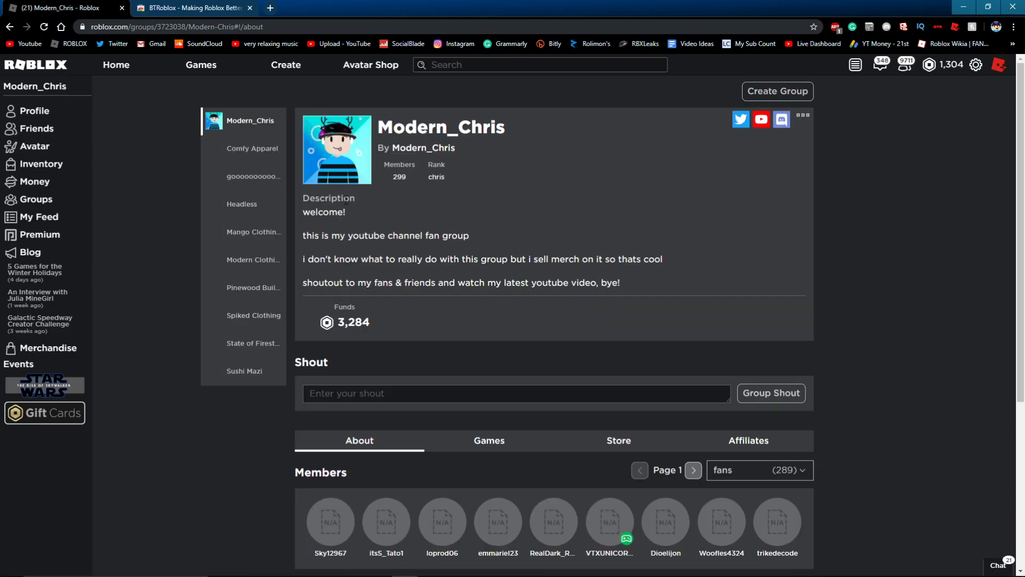
scroll(827, 201, down, 4)
scroll(682, 276, up, 4)
click(102, 68)
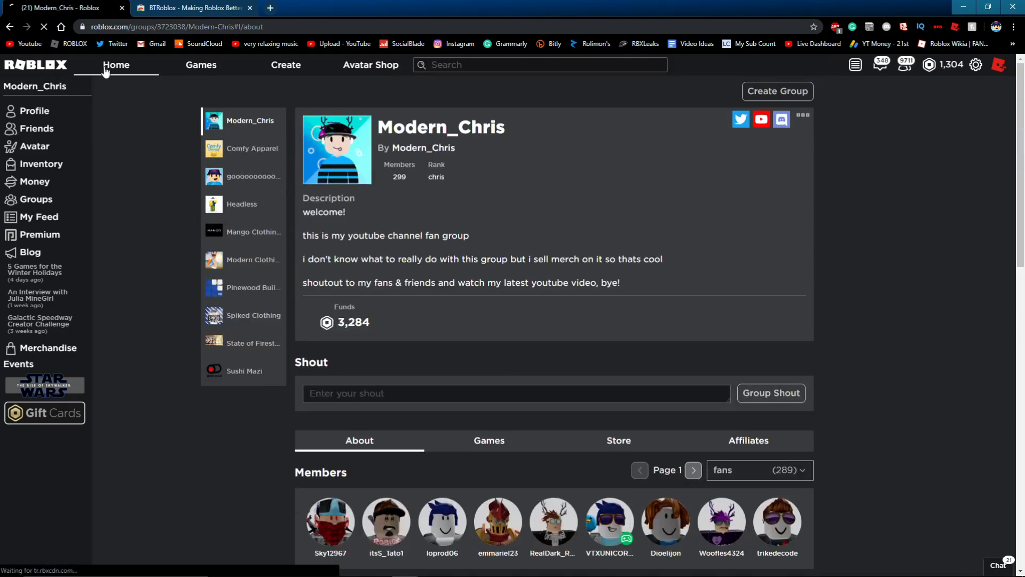
- Check BTR Settings, then open the Wayfort [Alpha] game page and scroll to its badges
click(977, 65)
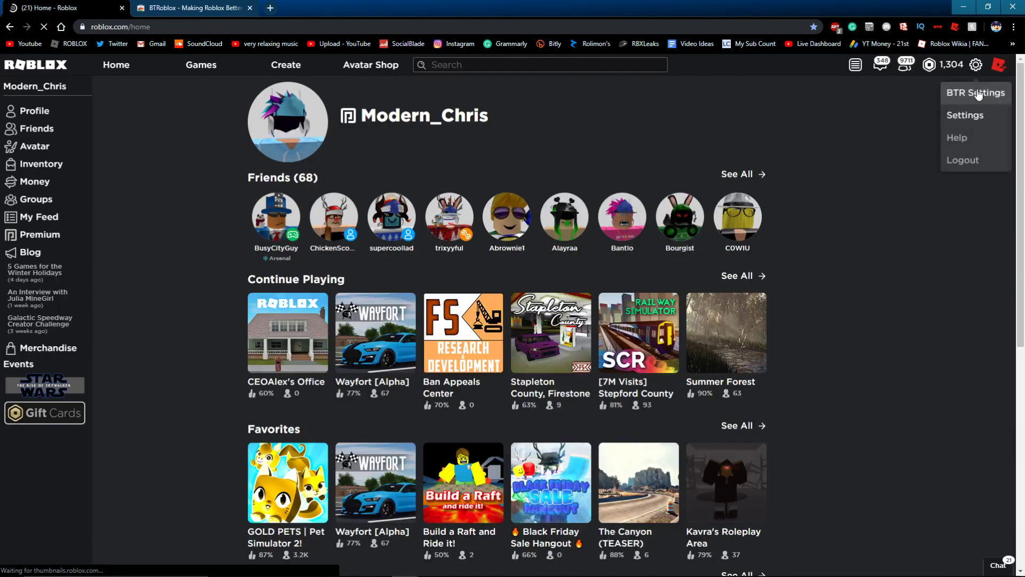
click(977, 91)
scroll(582, 381, down, 1)
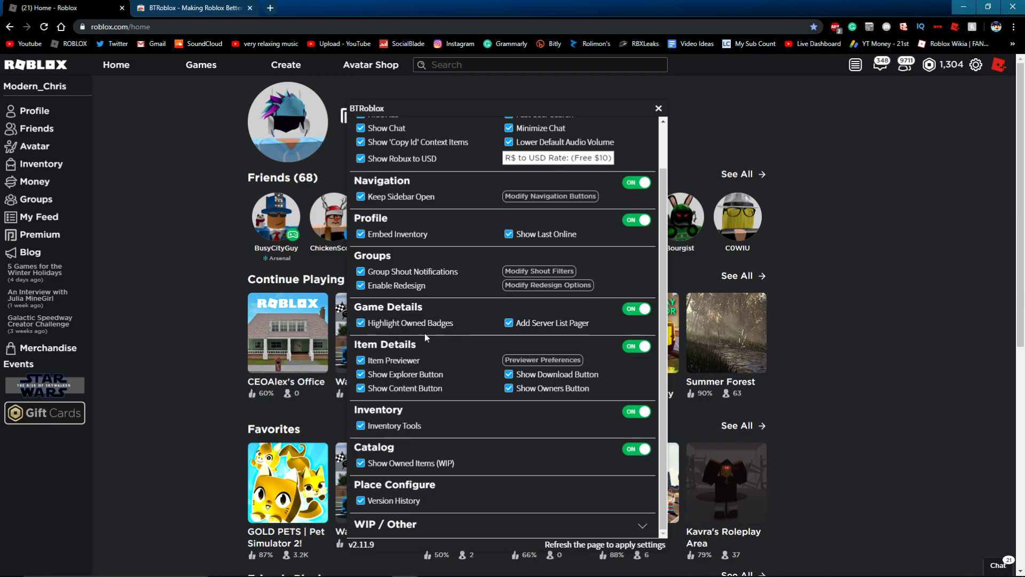
click(658, 109)
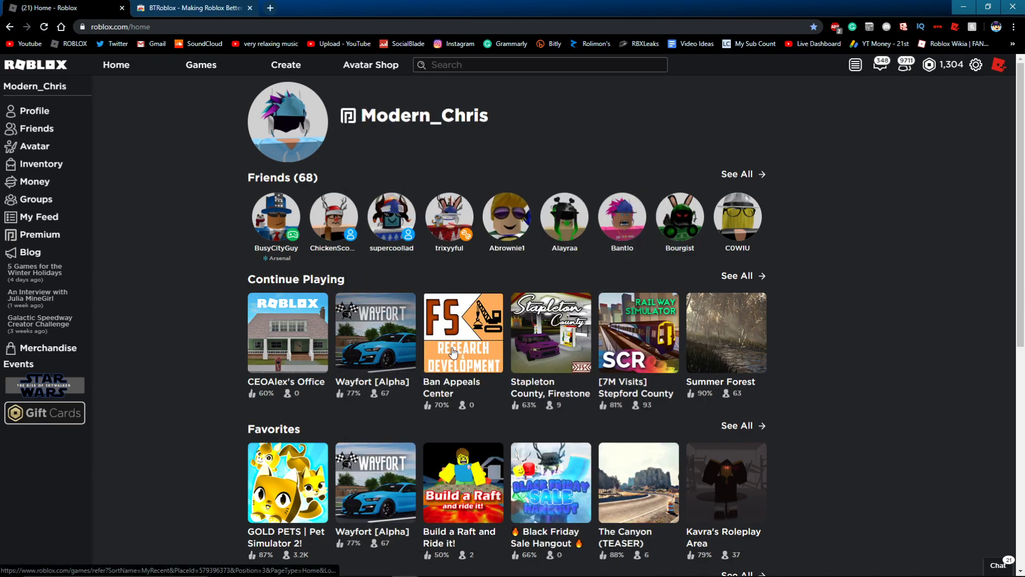
click(401, 358)
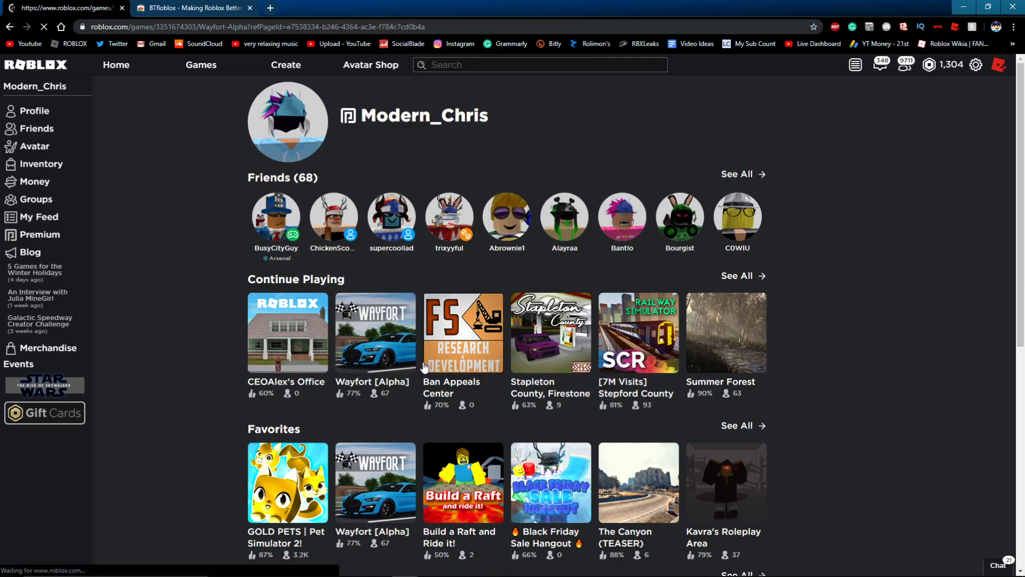
scroll(509, 306, down, 8)
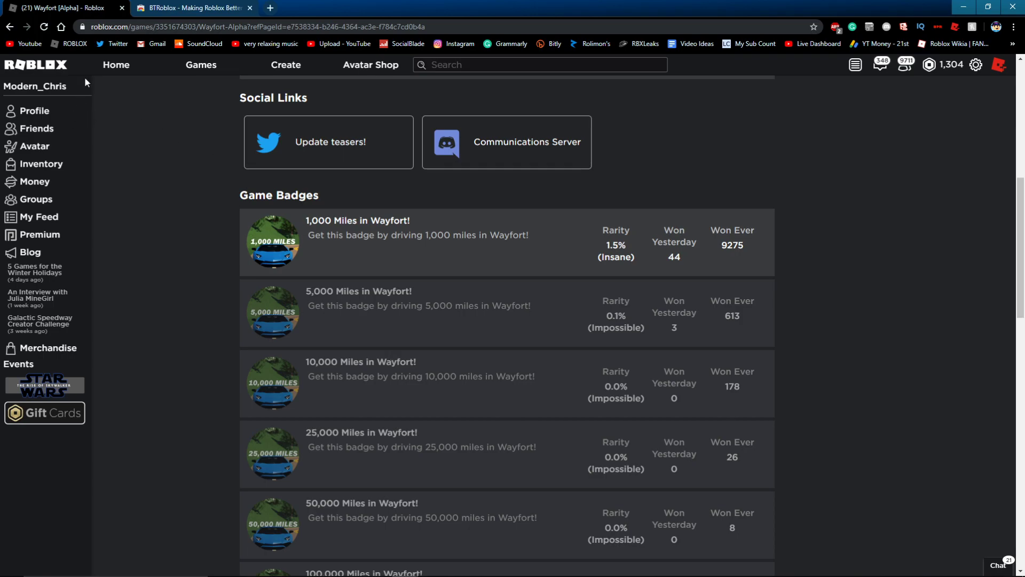
- Return to the home page and scroll through the BTRoblox settings panel's options
click(132, 73)
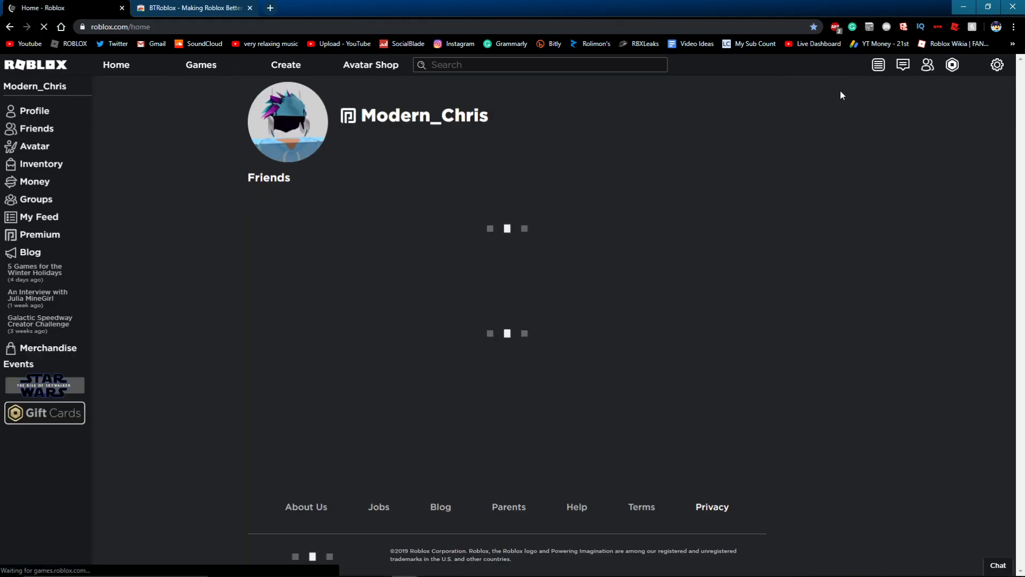
click(976, 64)
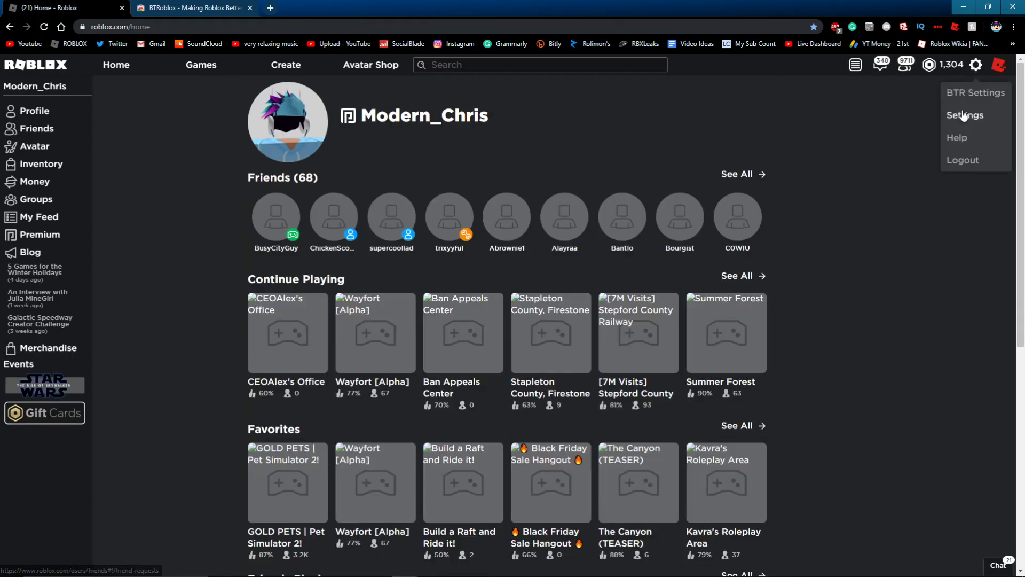
click(966, 85)
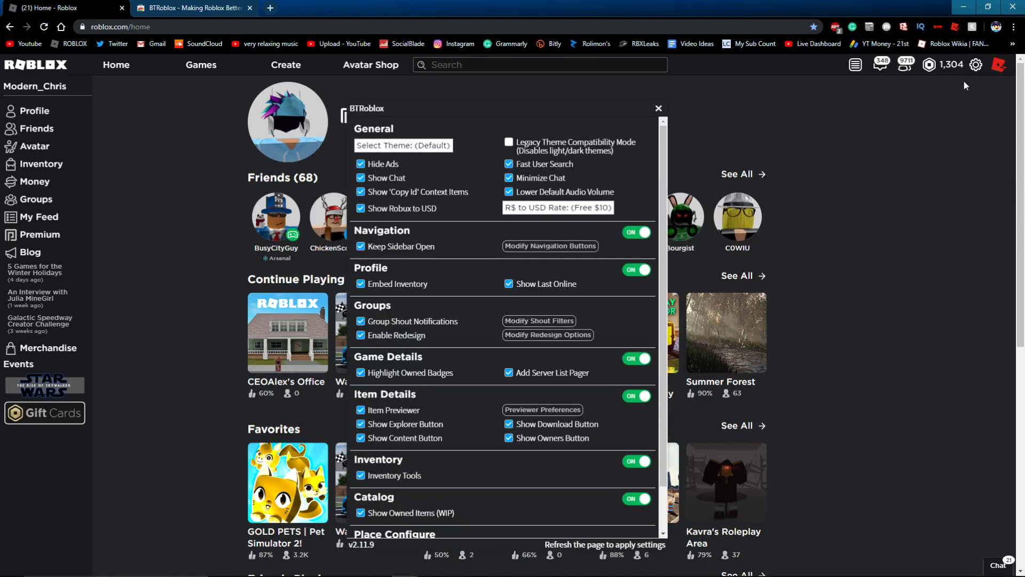
scroll(472, 300, down, 1)
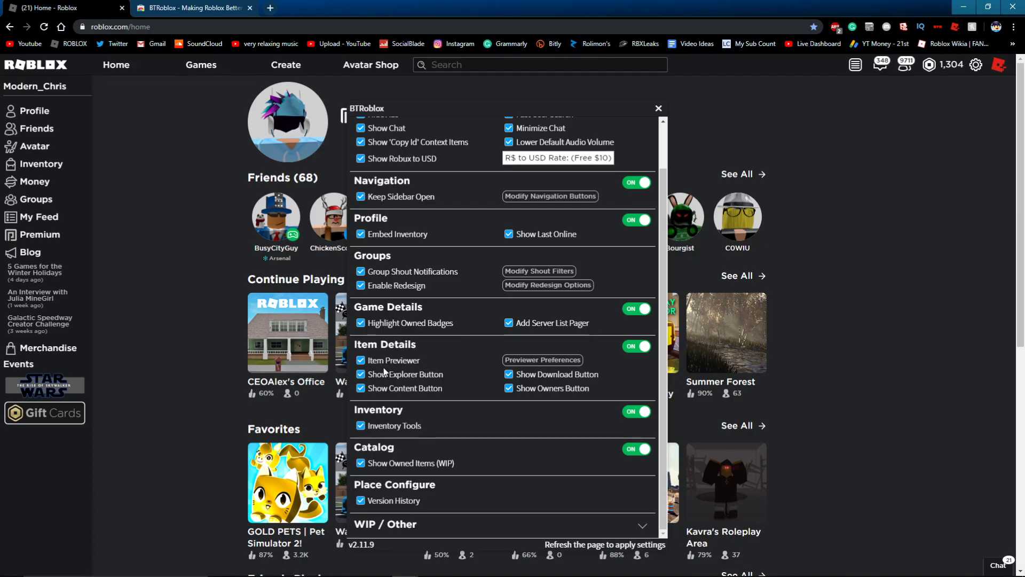
- Close the BTRoblox settings and open the Bear Face Mask page from the Avatar Shop
click(659, 109)
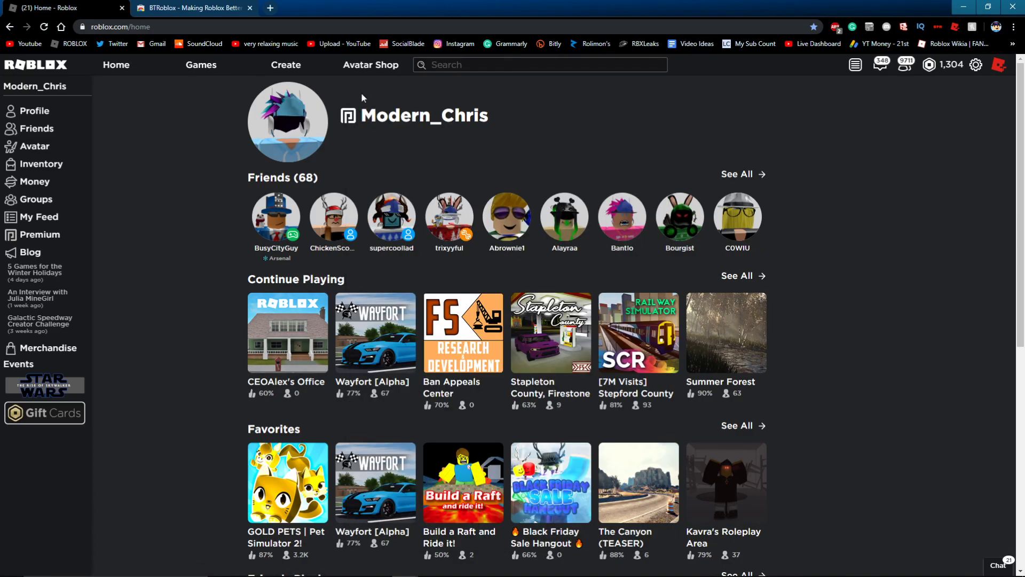
click(373, 67)
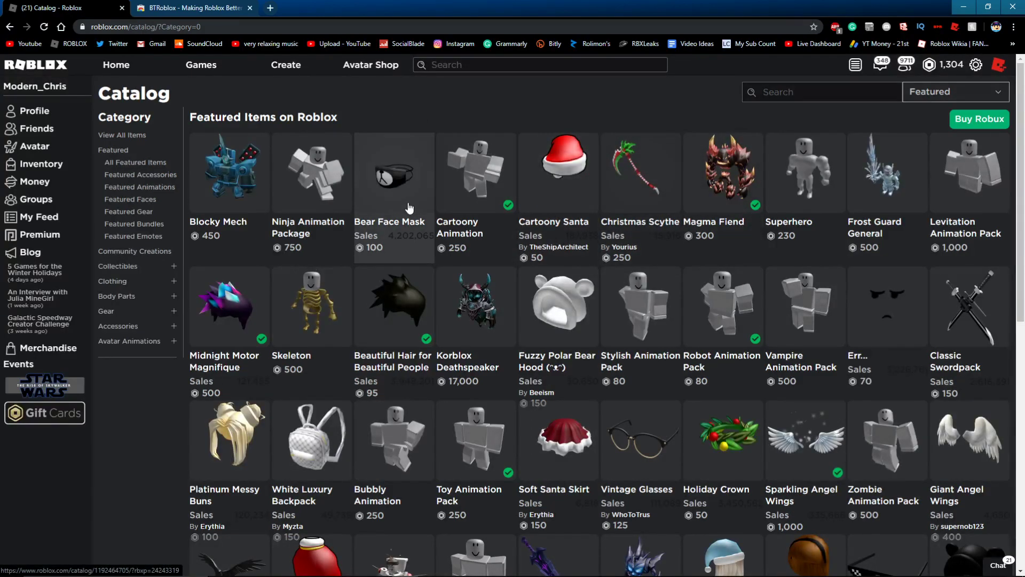
click(397, 178)
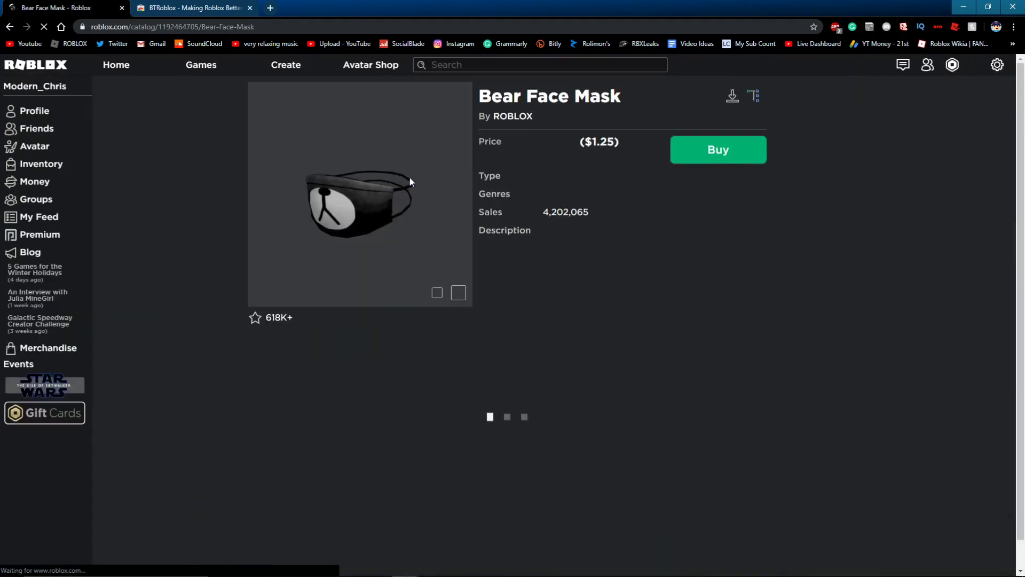
- Toggle the mask preview to 3D and back, then try the mask on the avatar
click(453, 289)
click(453, 289)
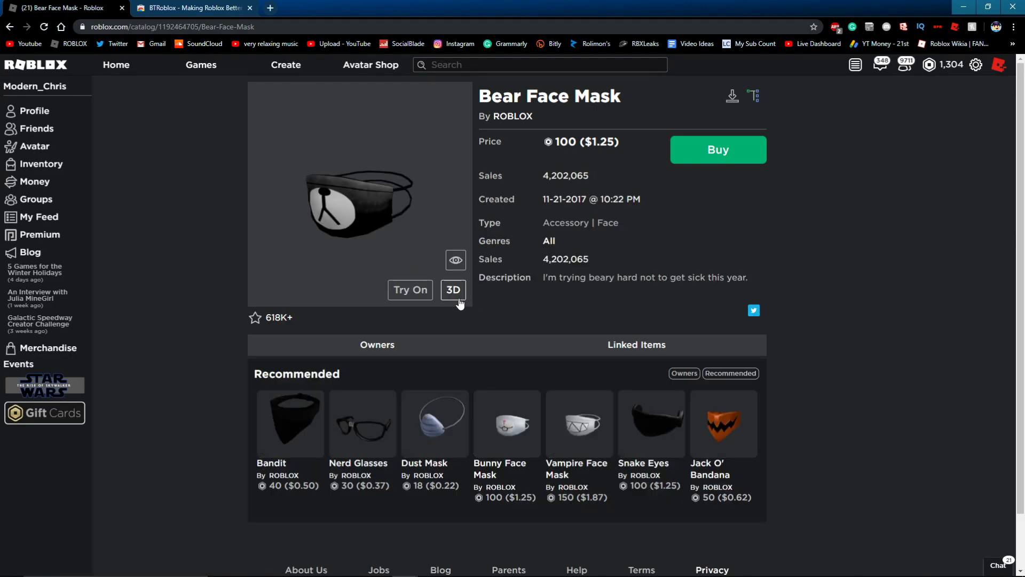
click(419, 290)
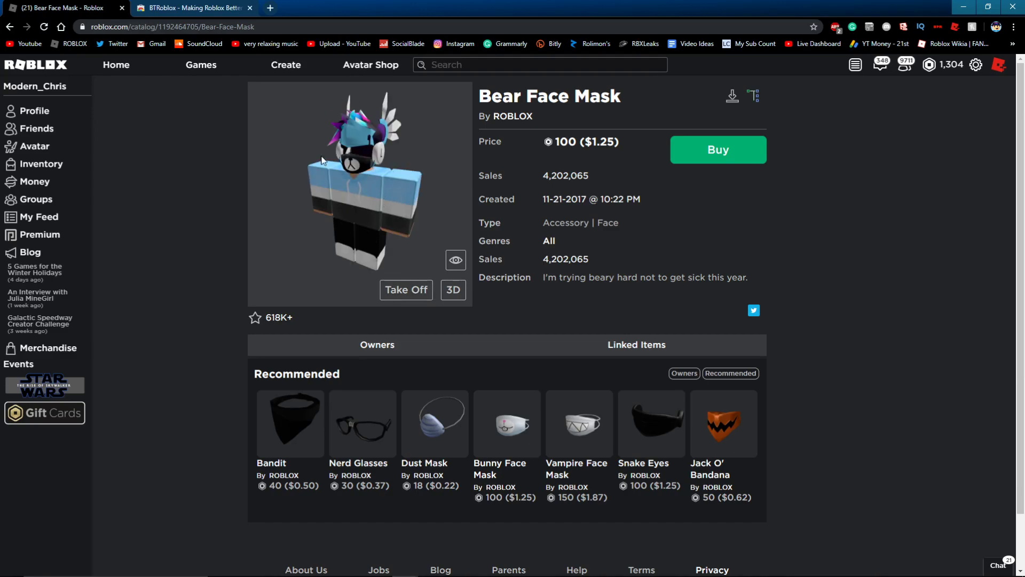
- Take the mask off and rotate the avatar in the 3D preview
click(406, 290)
click(454, 289)
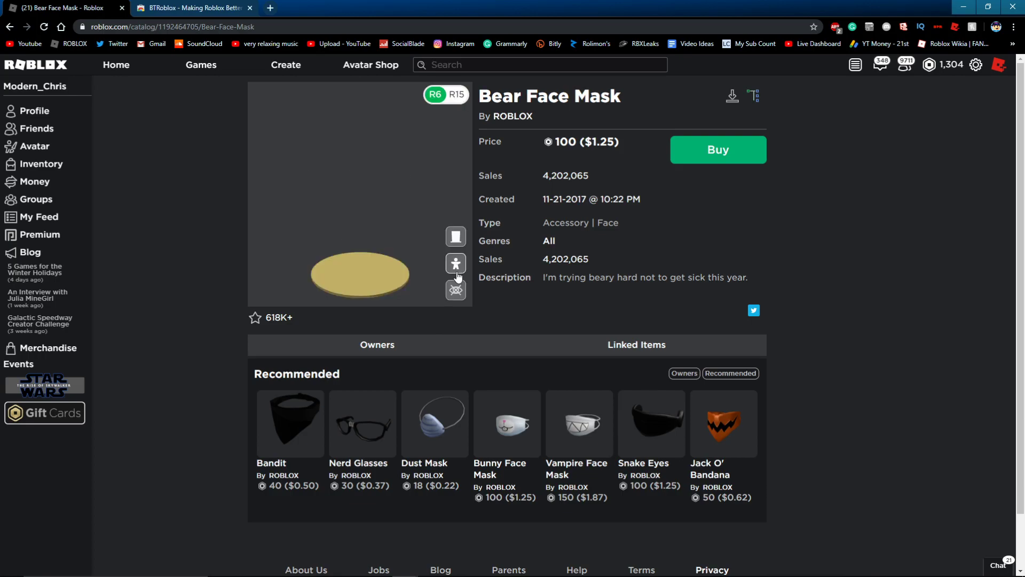
scroll(399, 214, up, 3)
mouse_move(388, 196)
mouse_down()
mouse_move(257, 190)
mouse_move(411, 203)
mouse_move(361, 204)
mouse_move(387, 205)
mouse_up()
scroll(411, 203, down, 3)
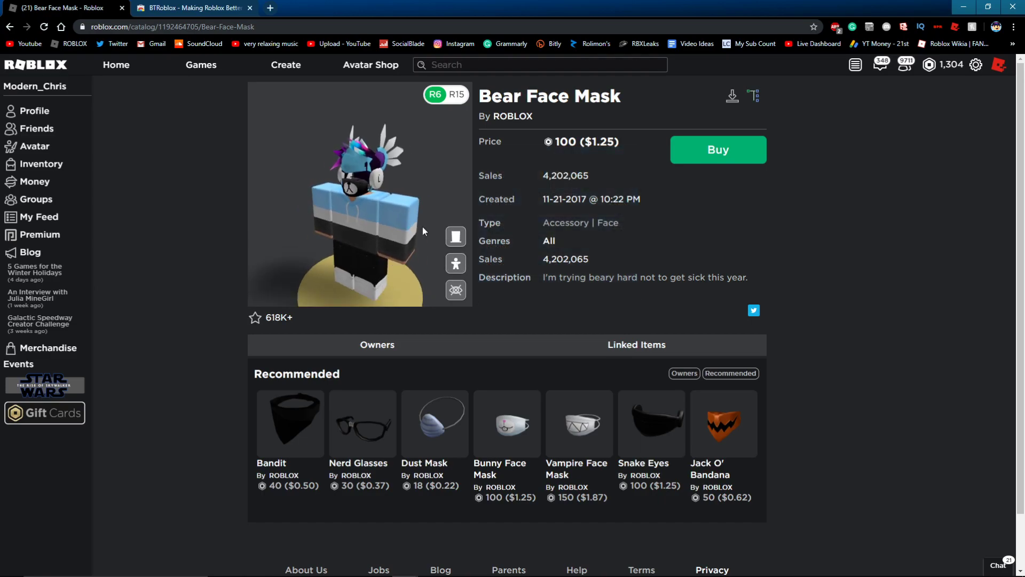
- Put the default outfit on the preview avatar, then show the mask by itself
click(465, 264)
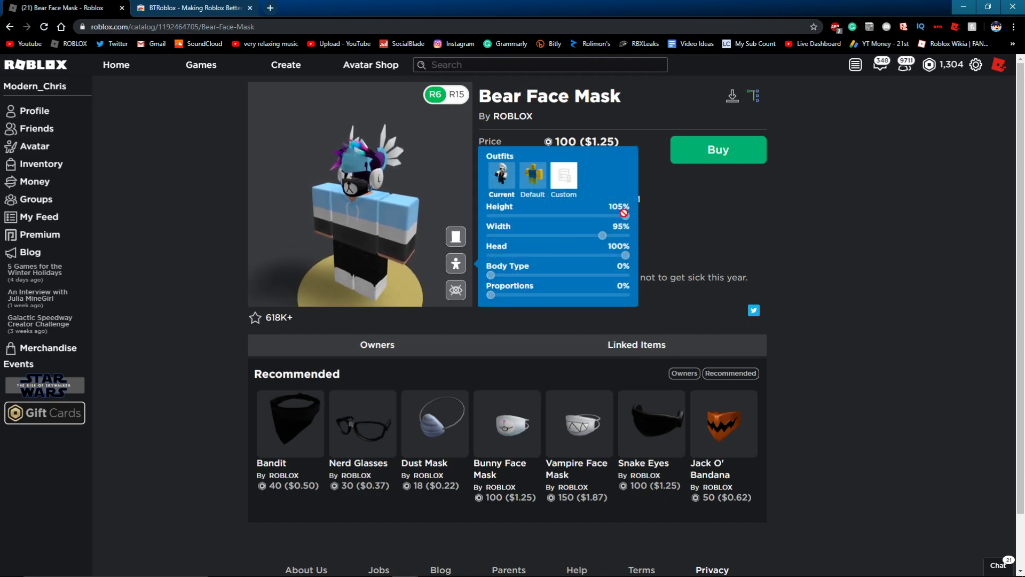
click(531, 177)
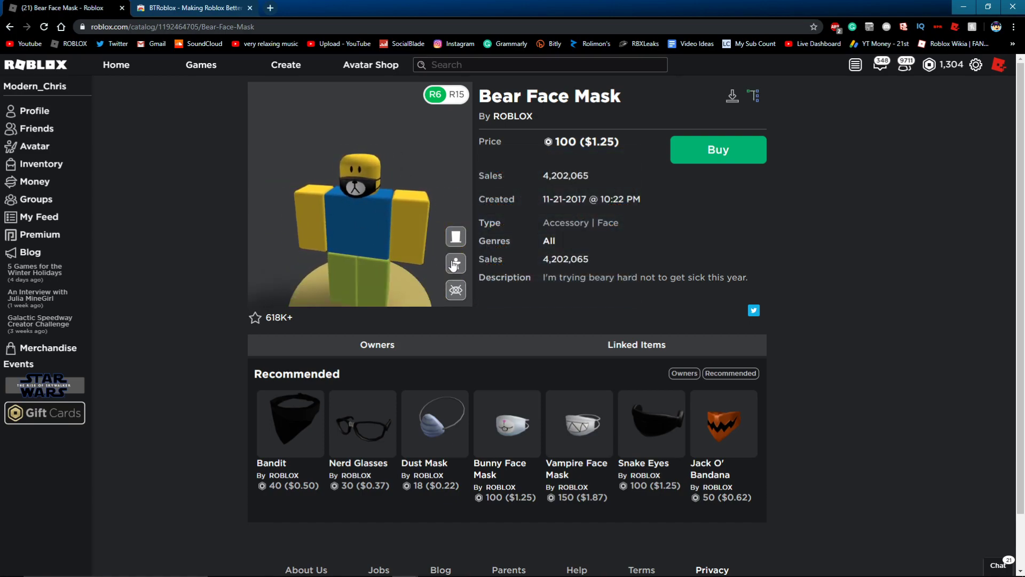
click(454, 290)
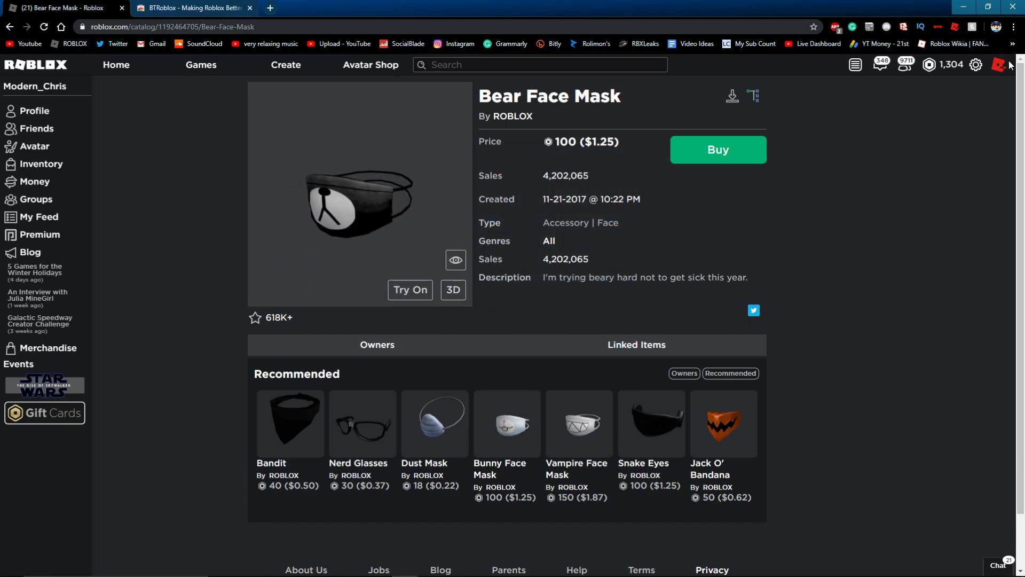
- Glance at the BTRoblox settings, then browse the Bear Face Mask's list of owners
click(976, 64)
click(982, 95)
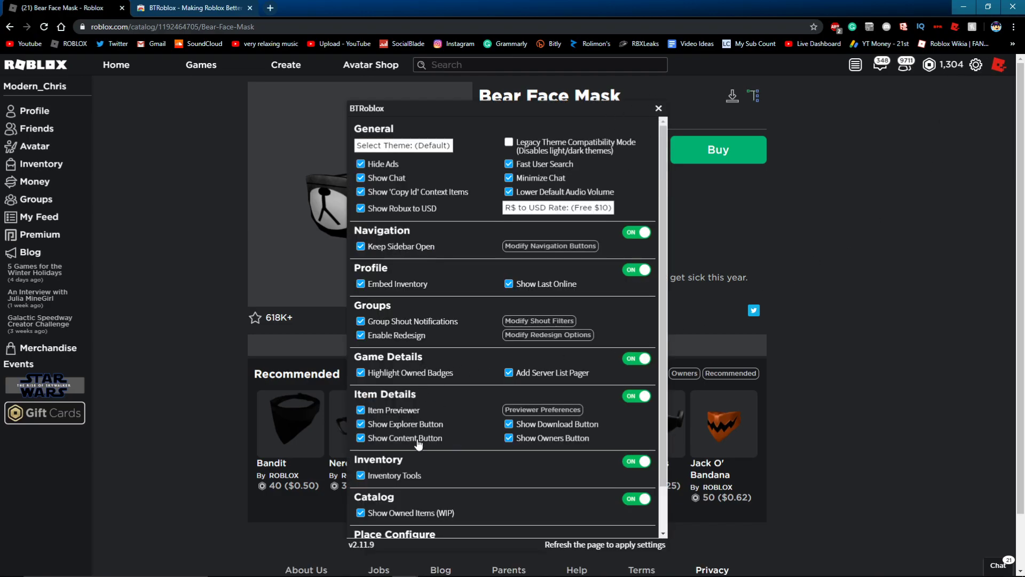
click(658, 108)
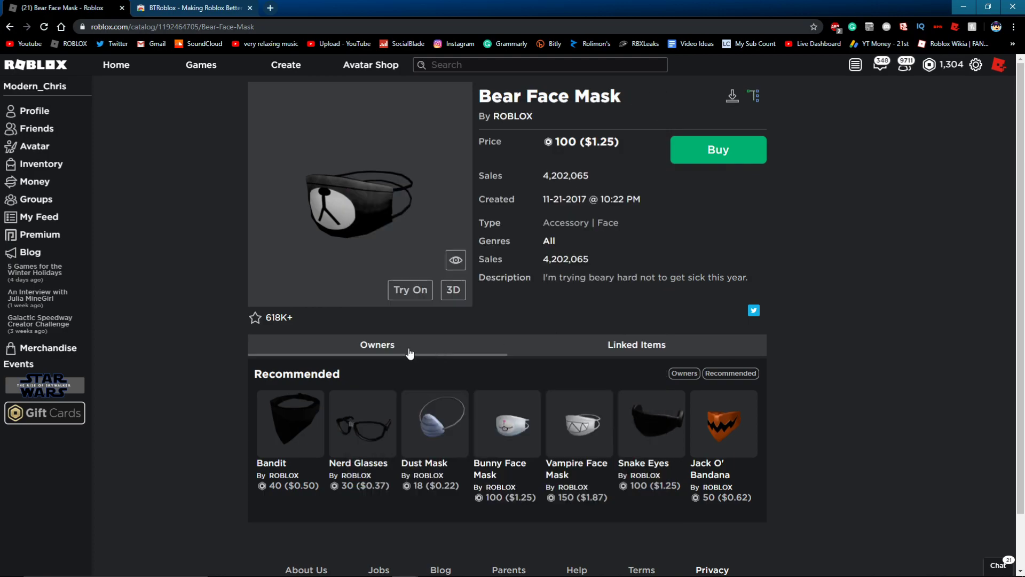
click(427, 345)
scroll(427, 345, down, 2)
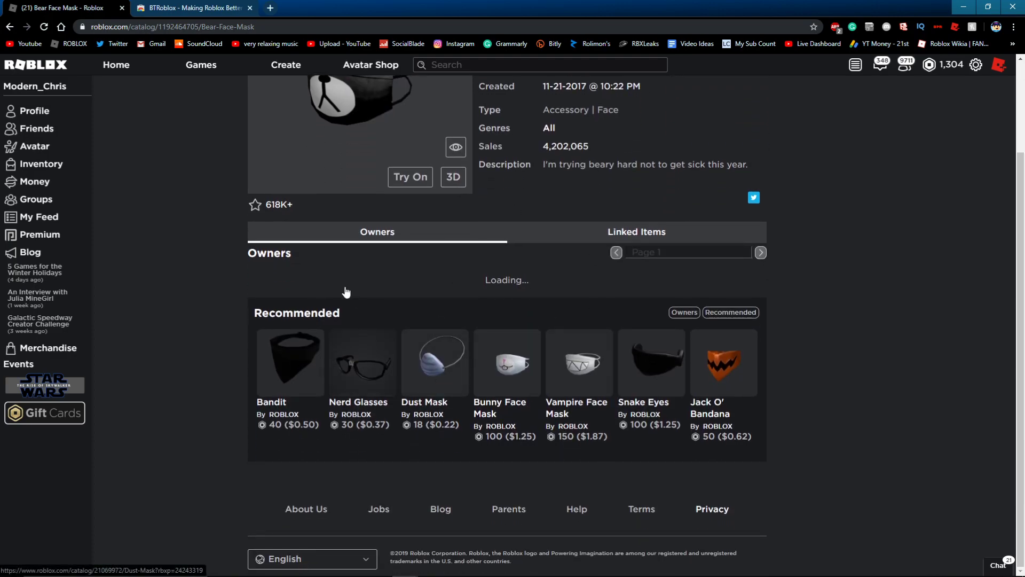
scroll(420, 415, up, 2)
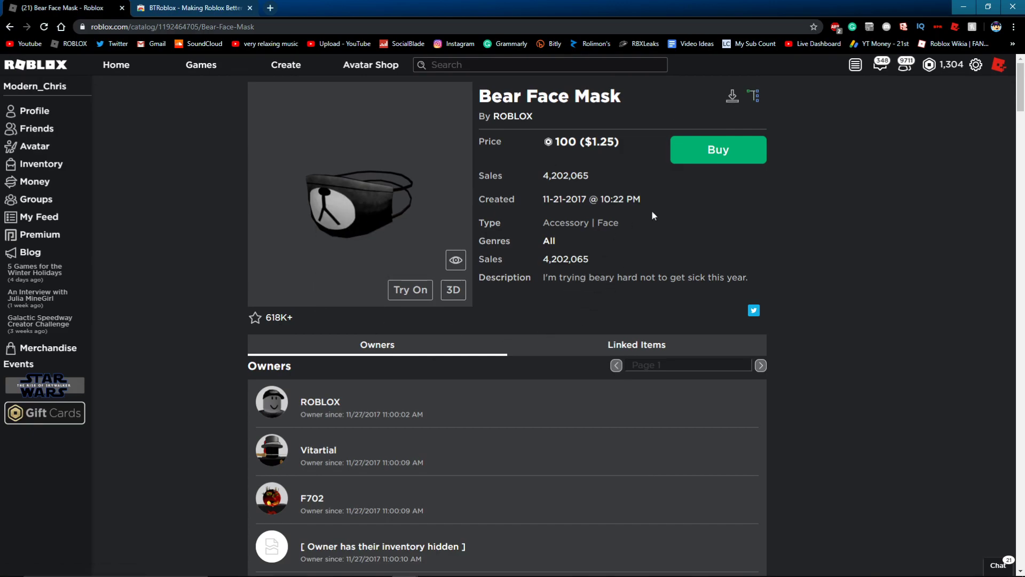
- Inspect the Handle part's properties in the item explorer, then close the explorer
click(758, 98)
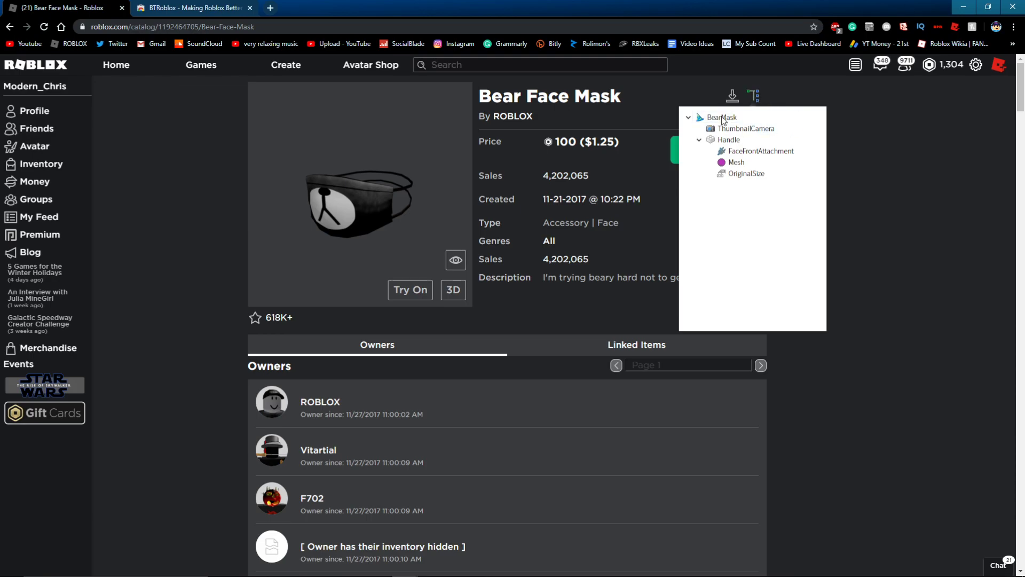
click(743, 139)
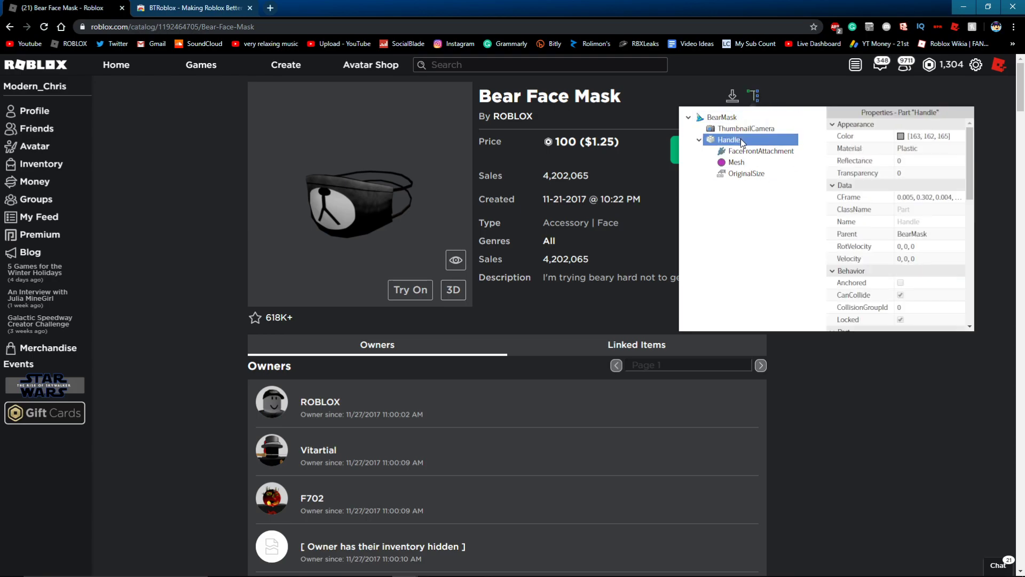
click(753, 96)
- Review the BTRoblox settings again and go to the account's inventory page
click(976, 67)
click(973, 90)
scroll(529, 347, down, 1)
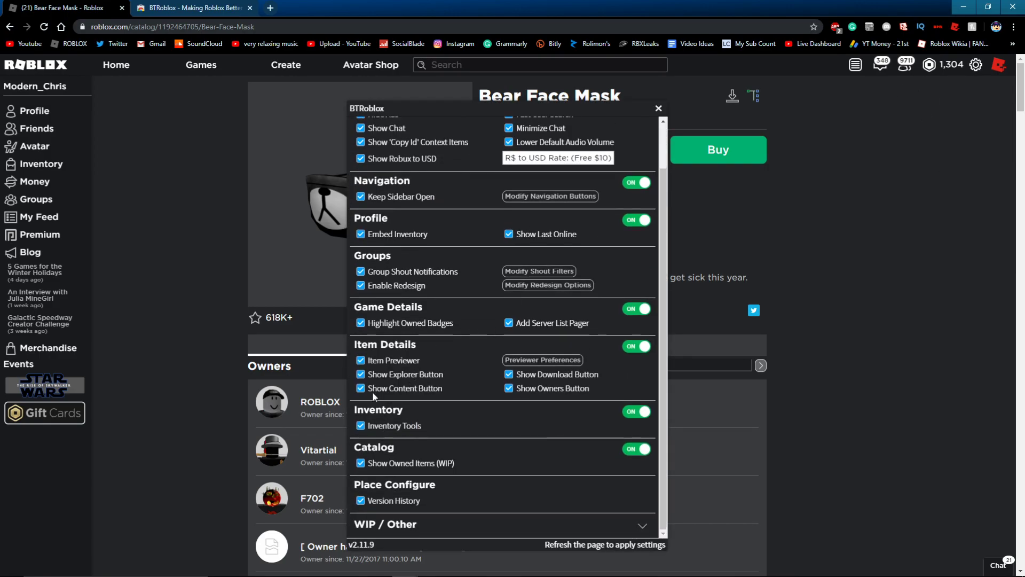
click(42, 164)
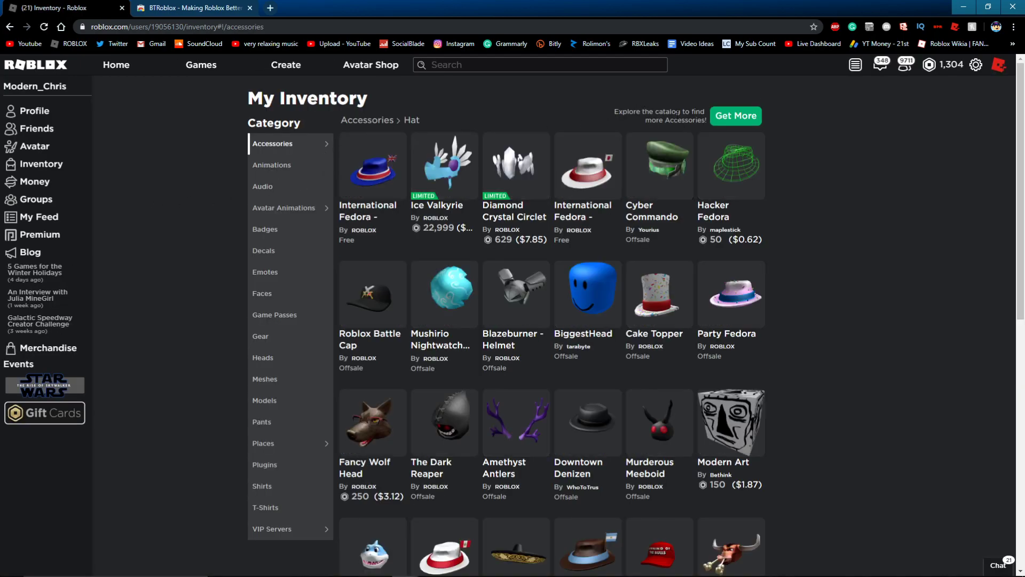
- Scroll through the owned hats listed in the inventory
scroll(708, 235, down, 2)
scroll(707, 235, down, 6)
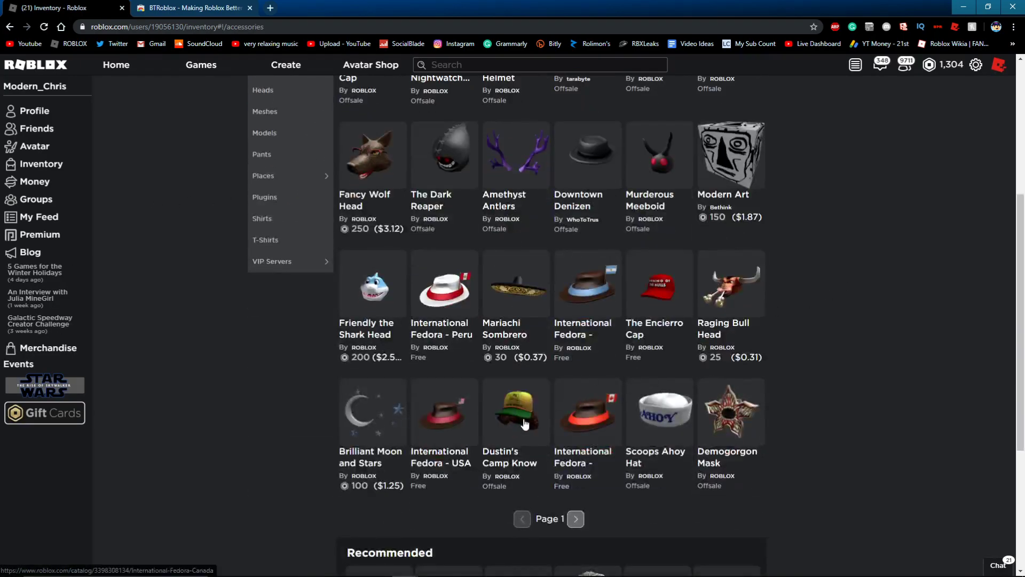
scroll(220, 136, up, 8)
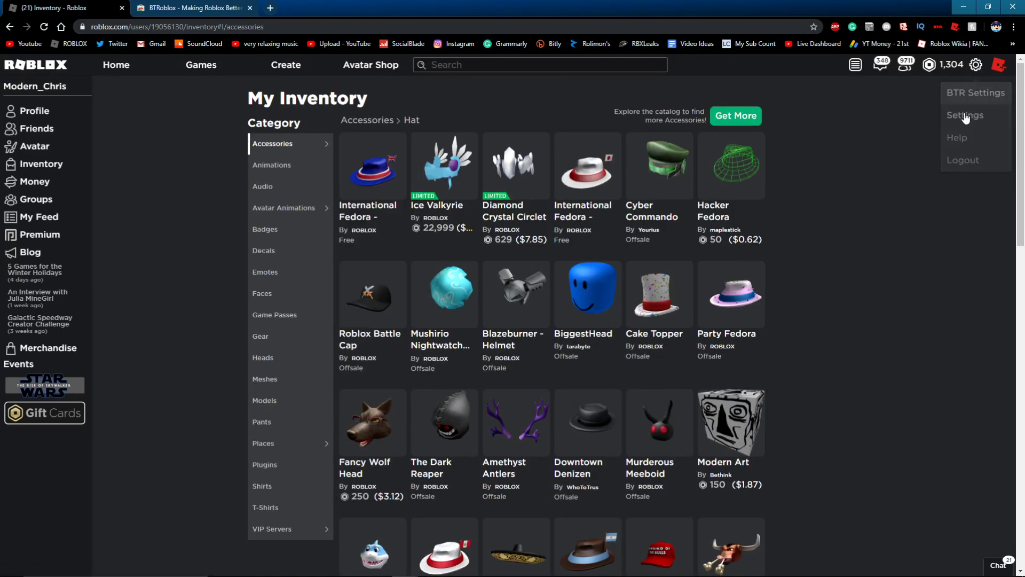
- Review the BTRoblox settings options, then go to the Avatar Shop catalog
click(976, 74)
click(974, 104)
scroll(534, 427, down, 1)
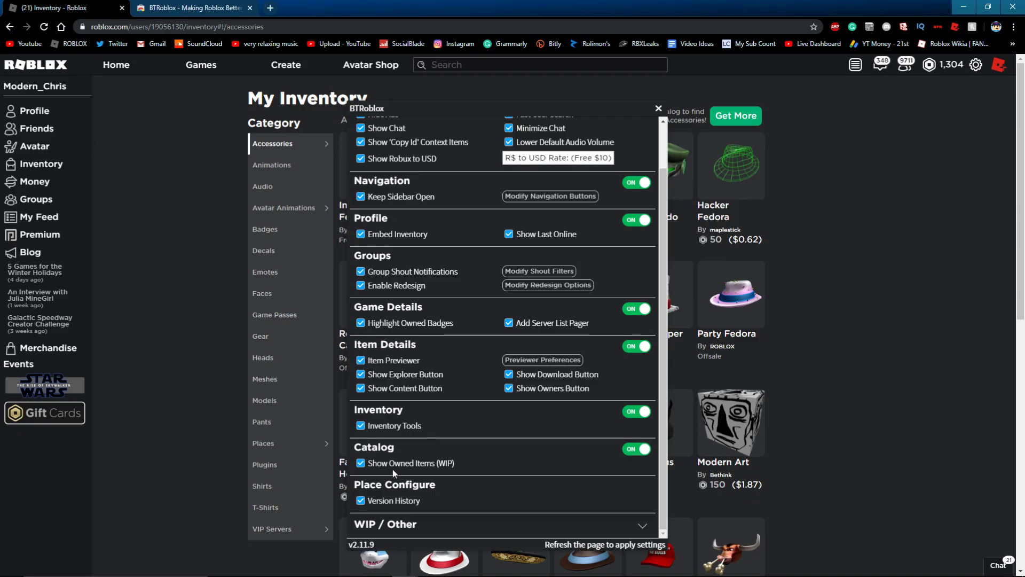
click(366, 68)
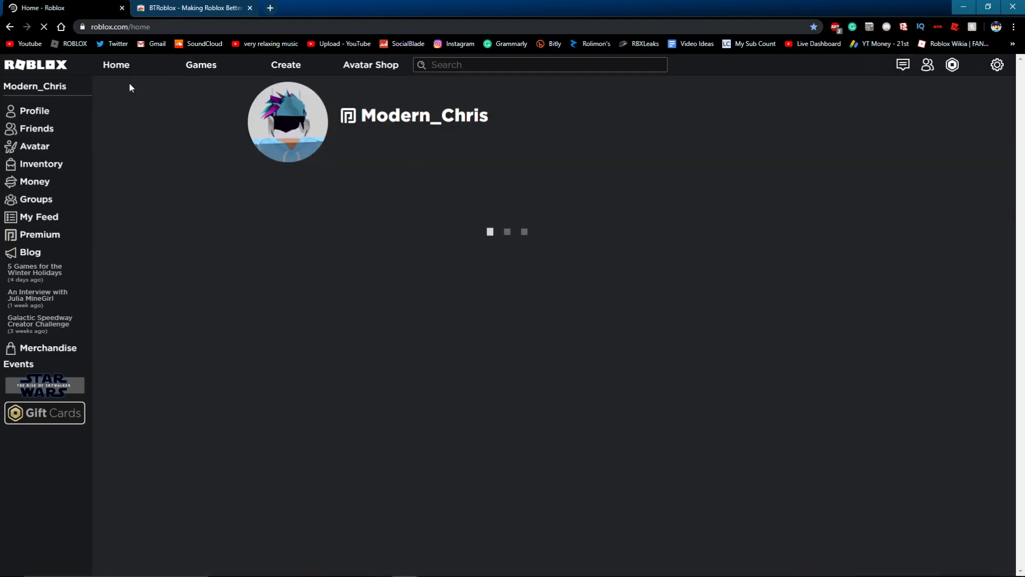
click(977, 65)
click(968, 93)
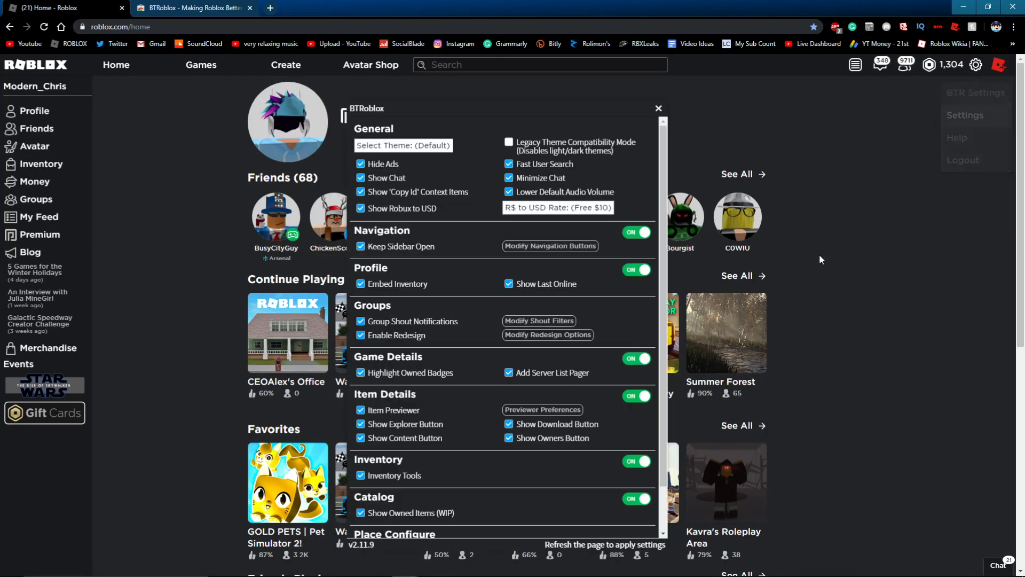
scroll(487, 347, down, 2)
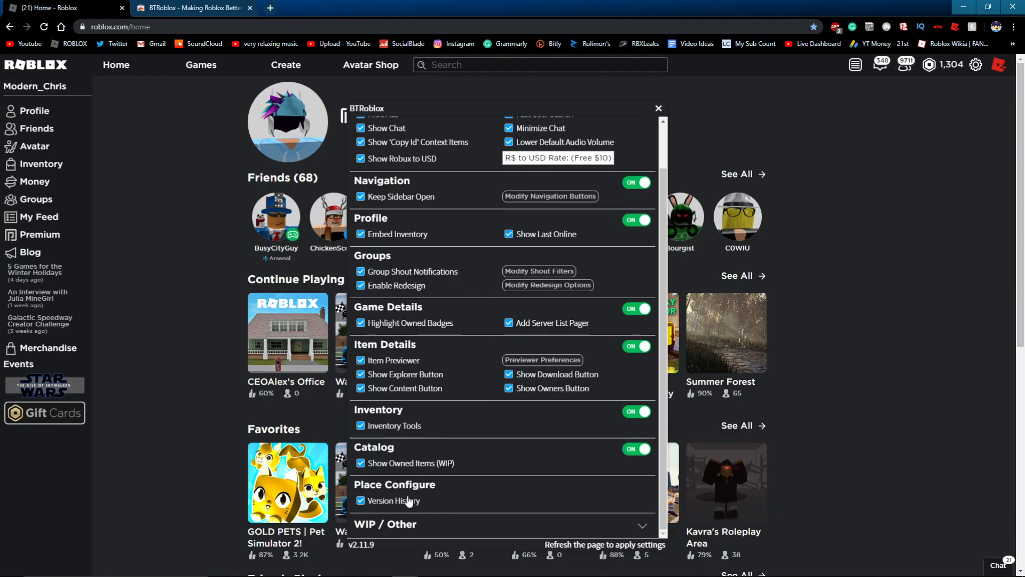
click(459, 527)
scroll(440, 487, down, 2)
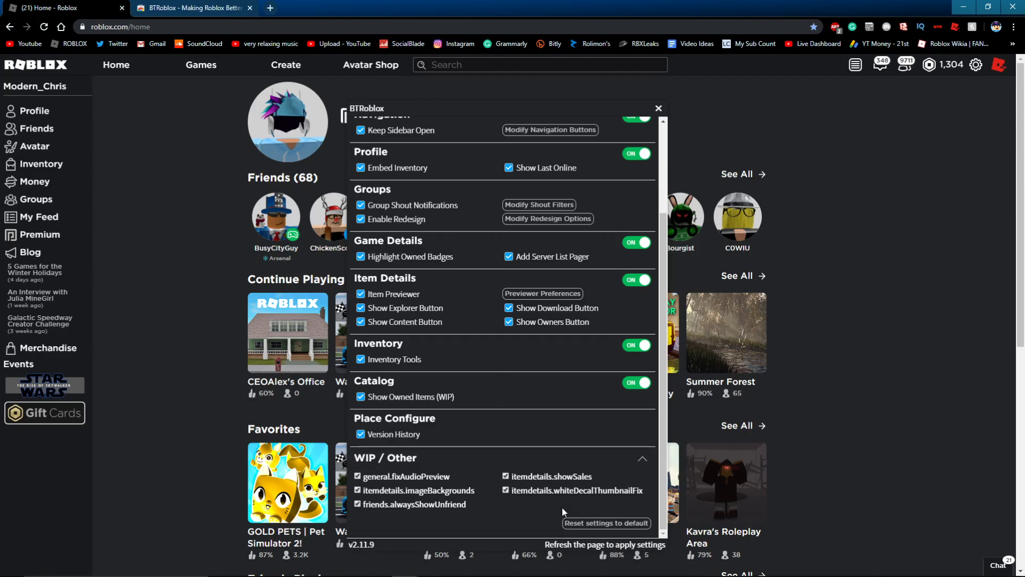
click(542, 458)
scroll(541, 459, up, 3)
click(657, 109)
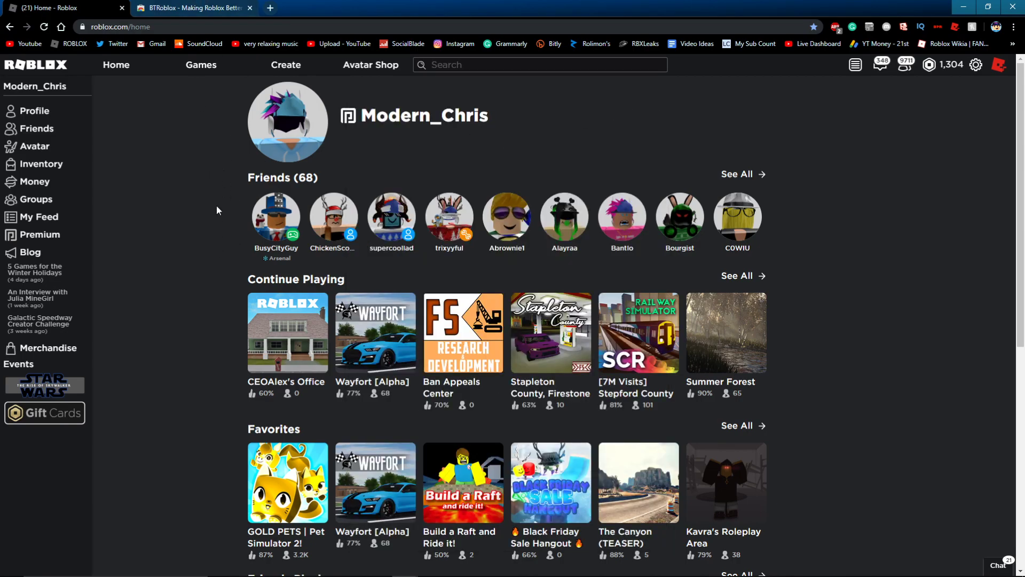
click(195, 8)
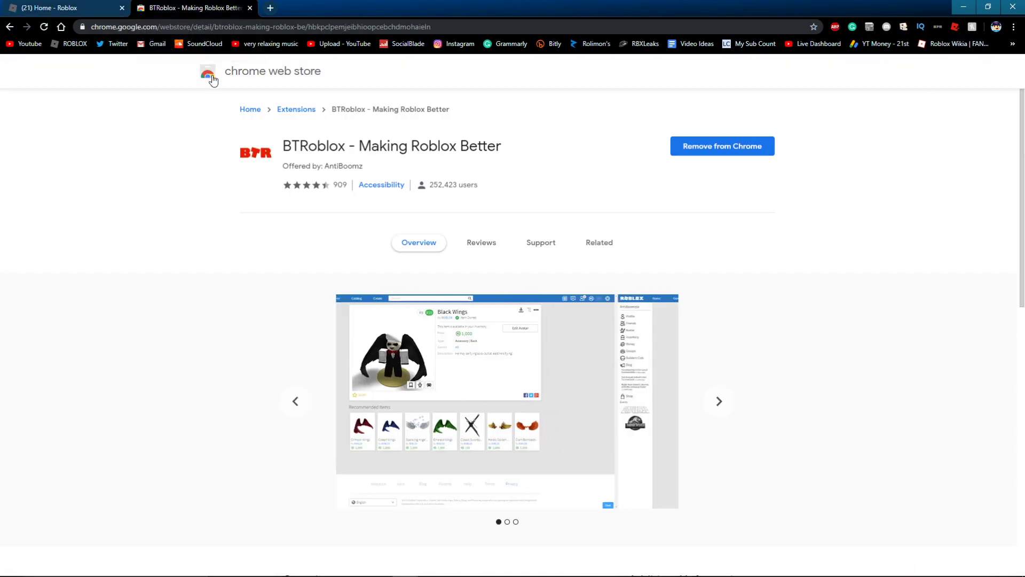
click(126, 4)
click(219, 9)
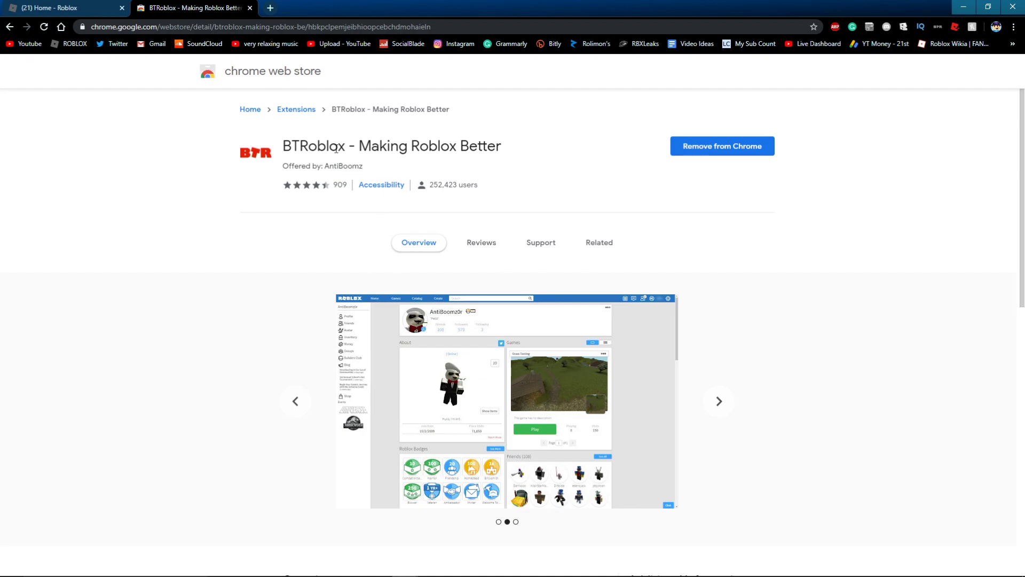
double_click(314, 146)
click(208, 239)
key(ctrl+shift+Tab)
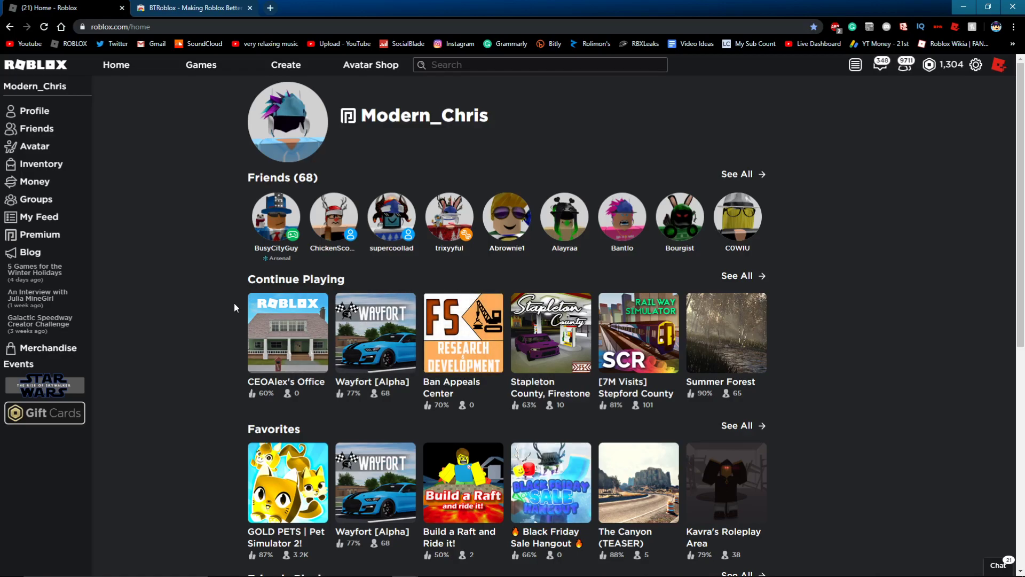
key(ctrl+Tab)
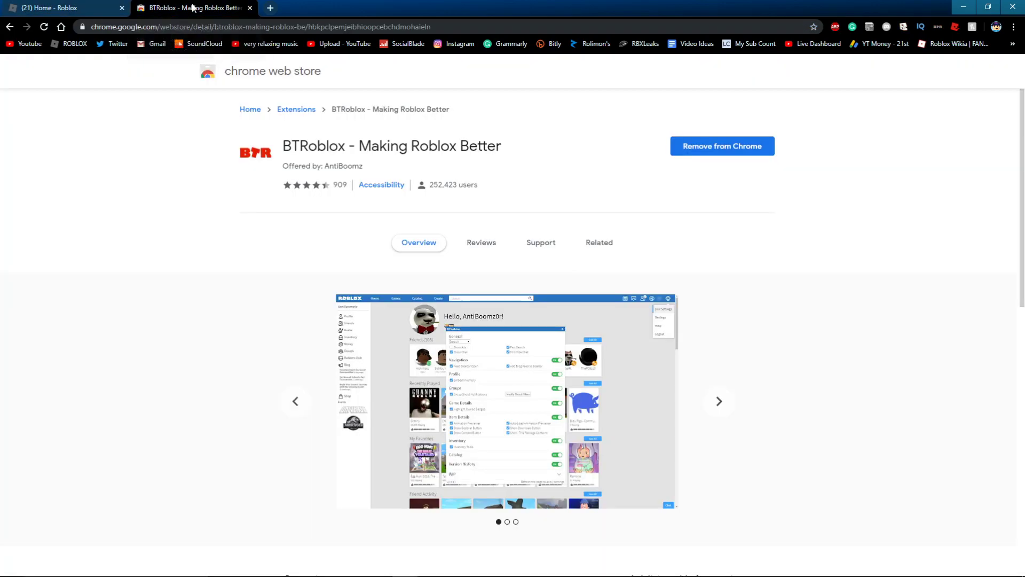
double_click(302, 149)
click(108, 199)
drag(323, 168, 377, 163)
click(270, 206)
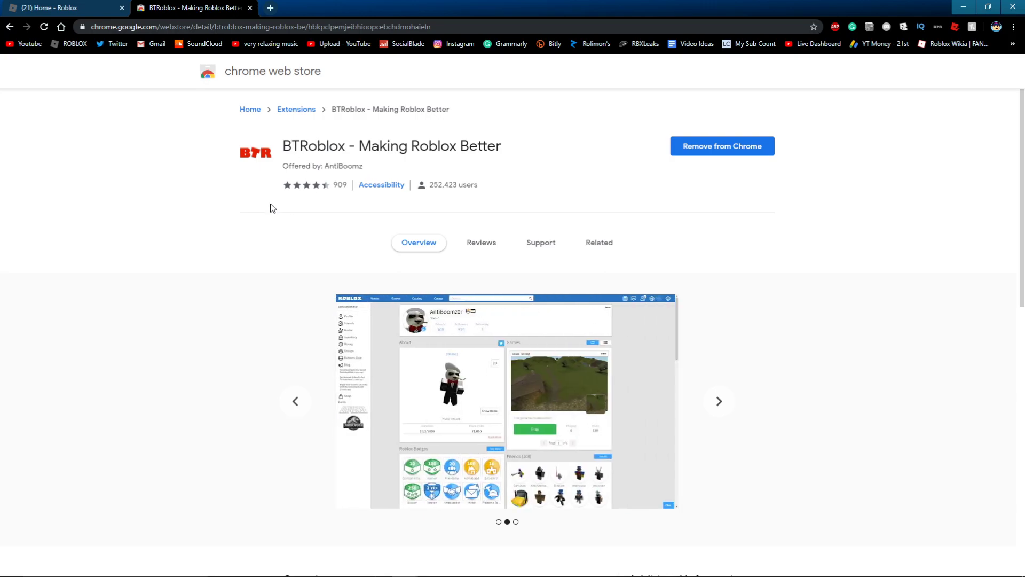
key(ctrl+Tab)
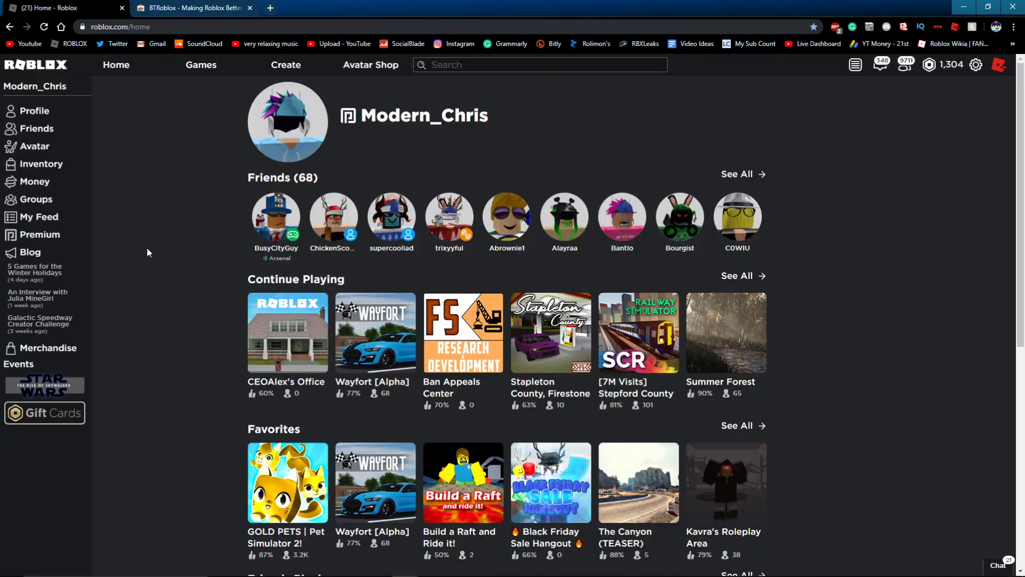